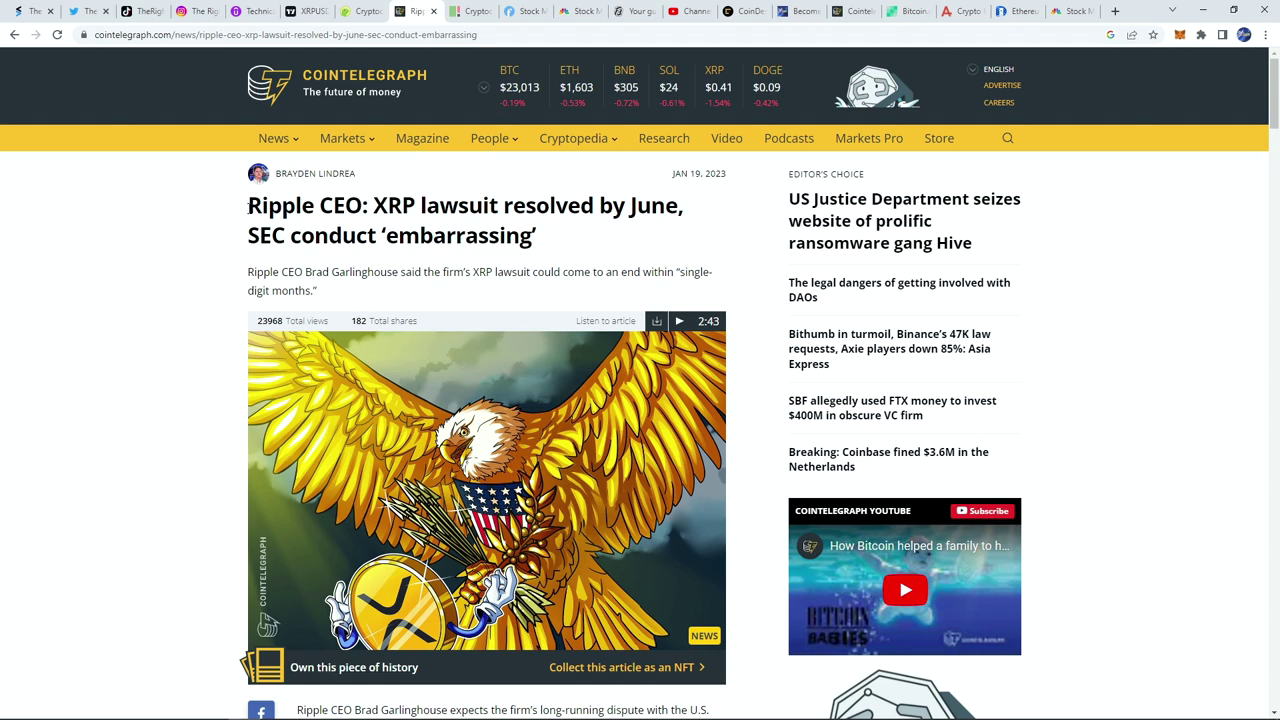
- Highlight the article's headline about the XRP lawsuit being resolved by June
left_click_drag(250, 206, 569, 240)
left_click(570, 239)
- Open the XRPUSD chart and examine the daily price action around the purple range box and the green projection curves
left_click(308, 11)
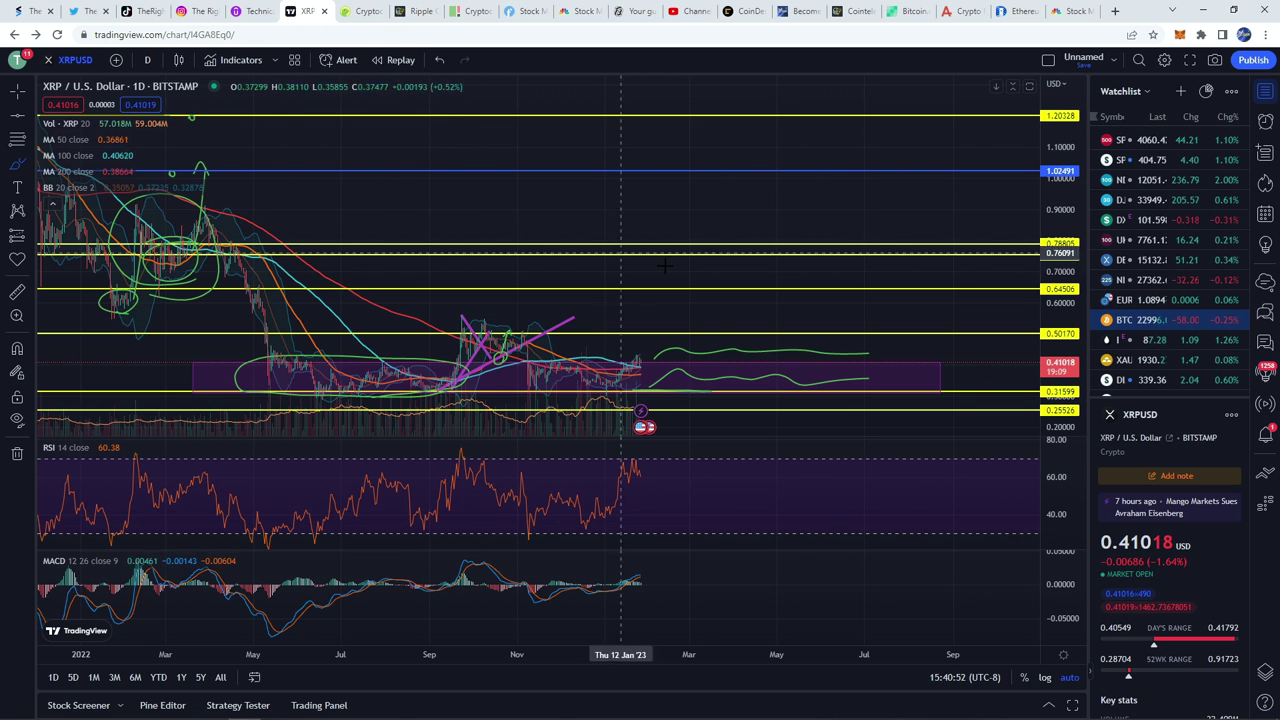
scroll(663, 266, "up", 3)
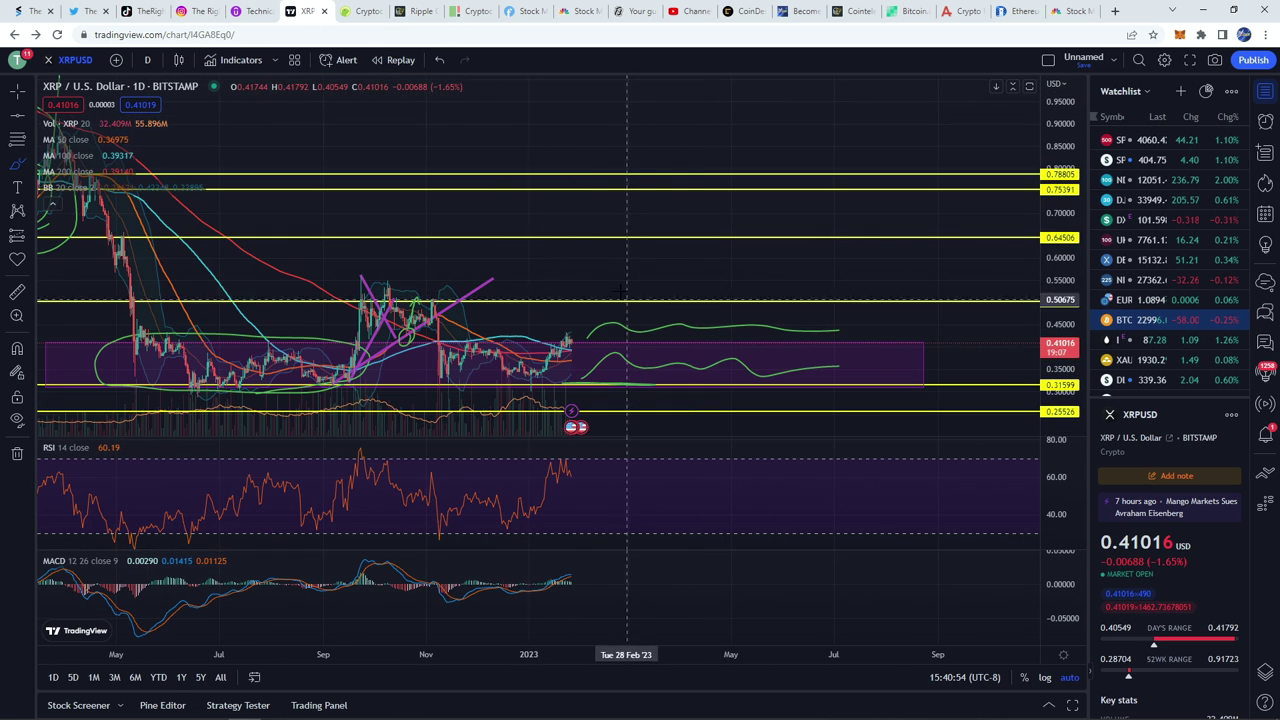
scroll(620, 291, "up", 2)
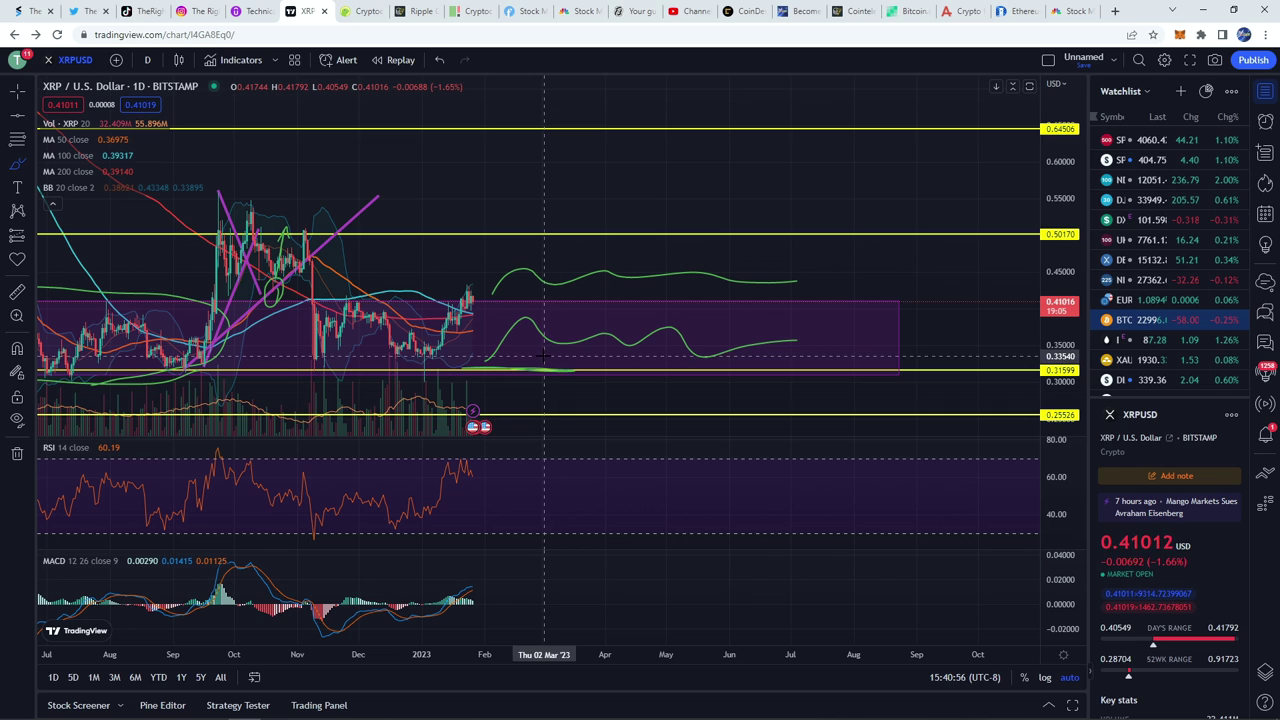
scroll(544, 355, "down", 2)
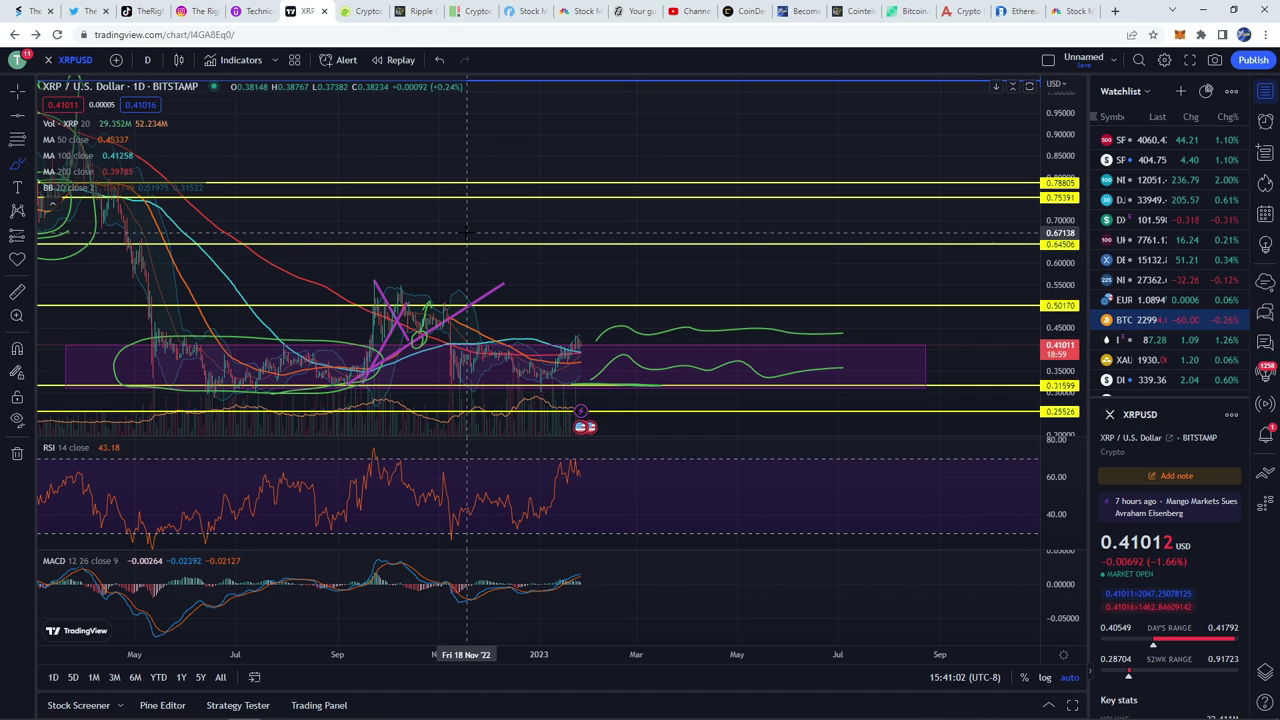
scroll(391, 151, "down", 1)
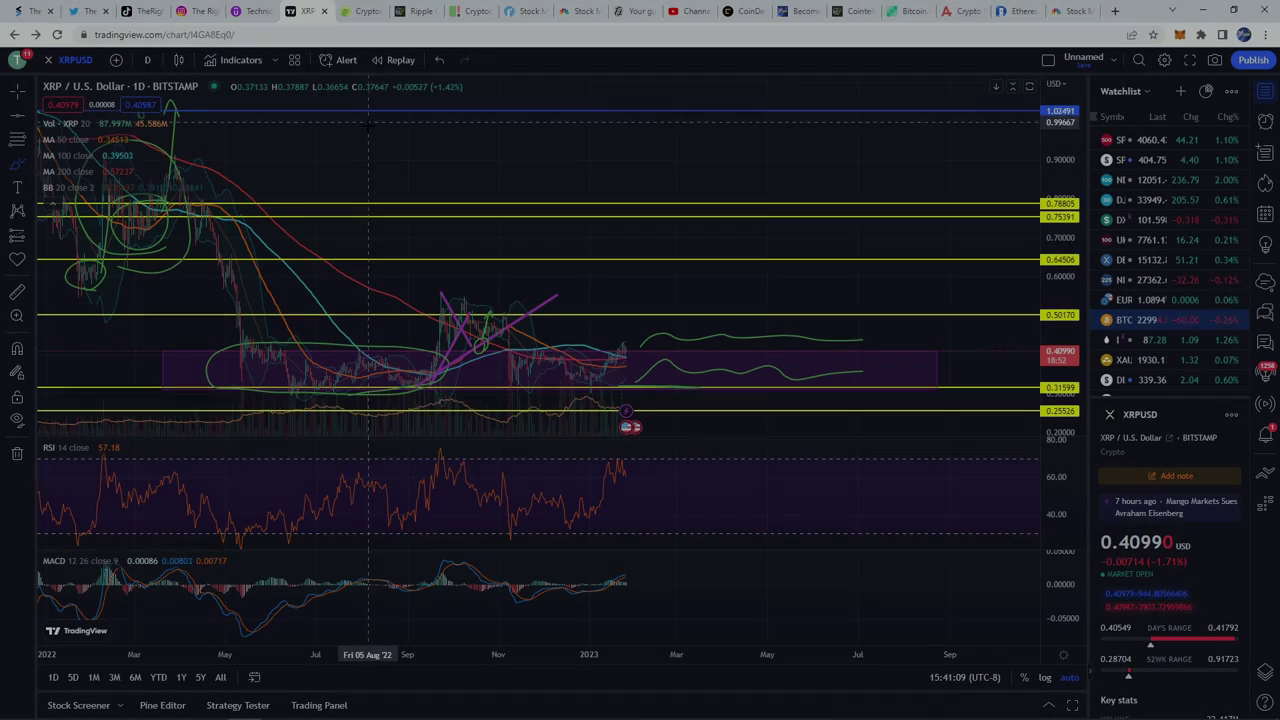
- Switch to CoinGecko and highlight XRP's price in the market cap list
left_click(360, 11)
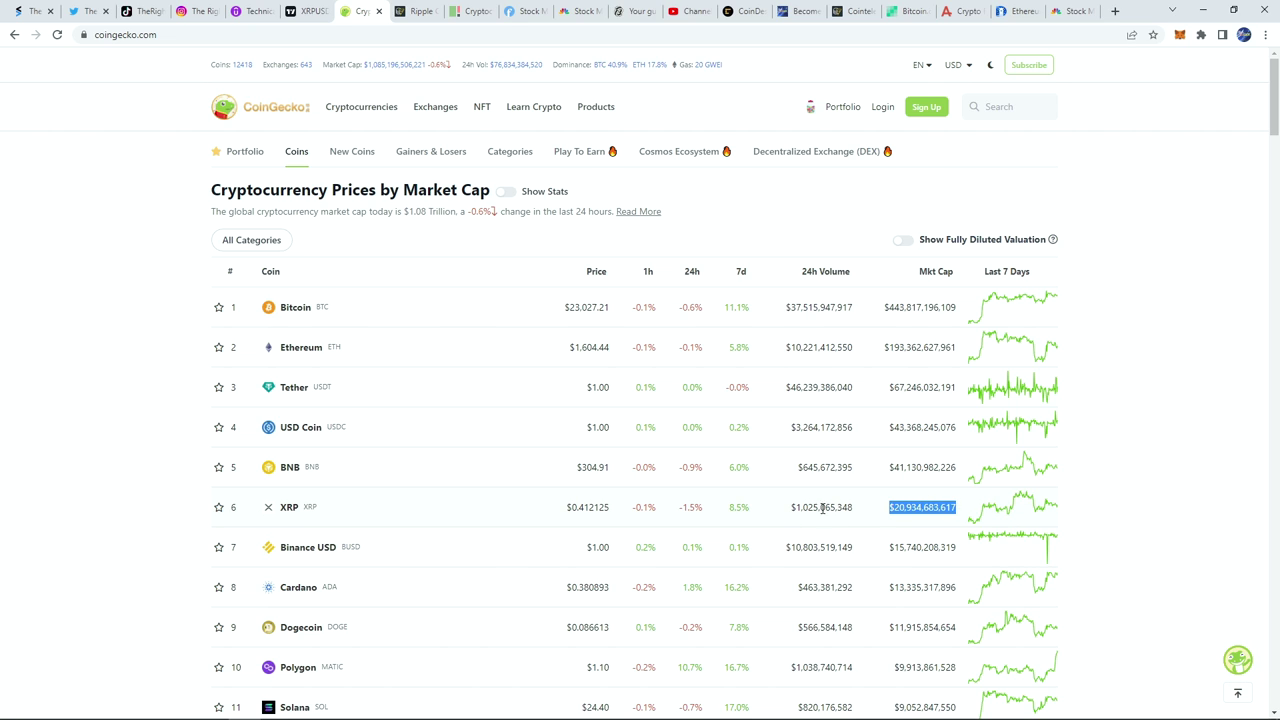
scroll(85, 349, "down", 2)
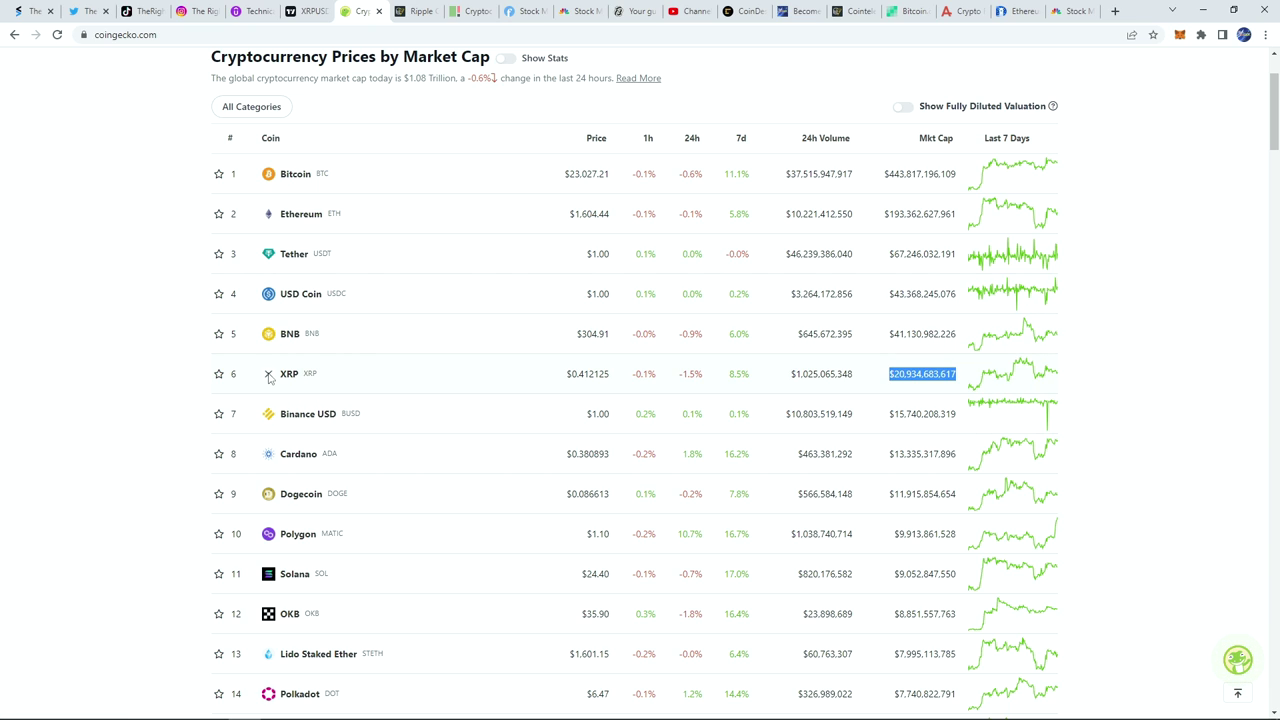
left_click_drag(574, 373, 618, 374)
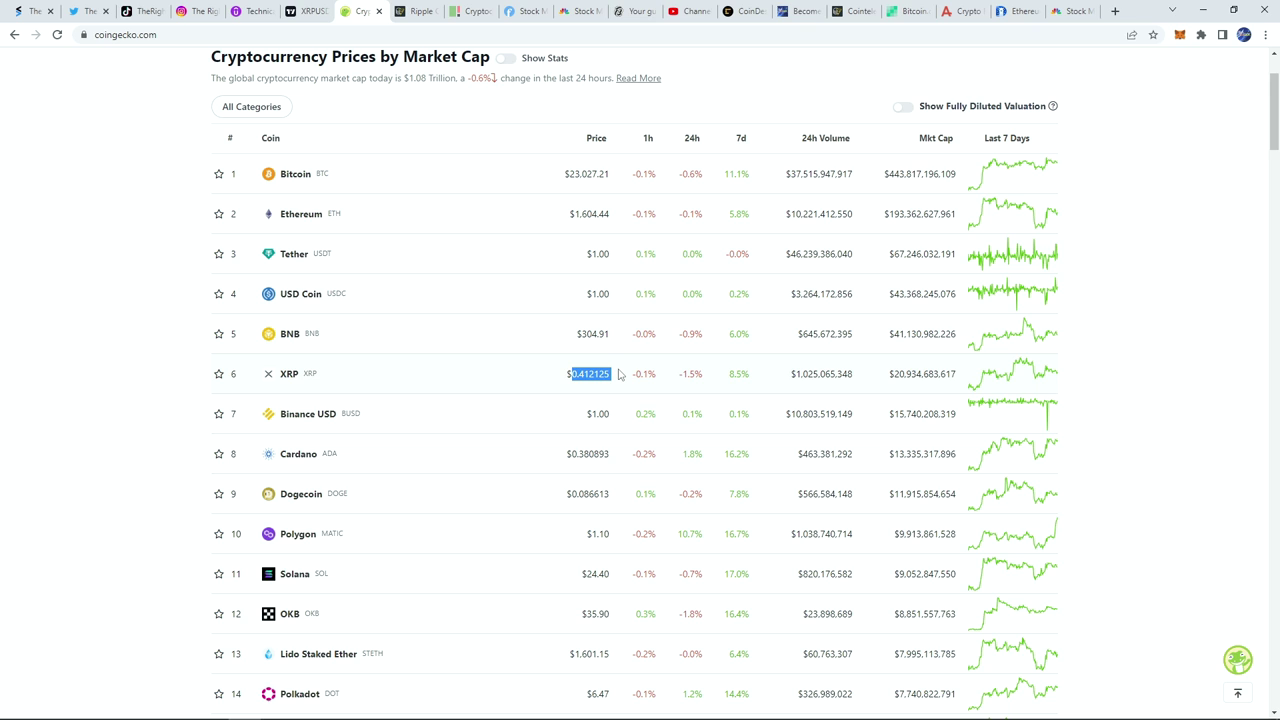
- Return to the XRPUSD chart and compare the latest candles with the purple range box and the price decline of 2022
left_click(305, 11)
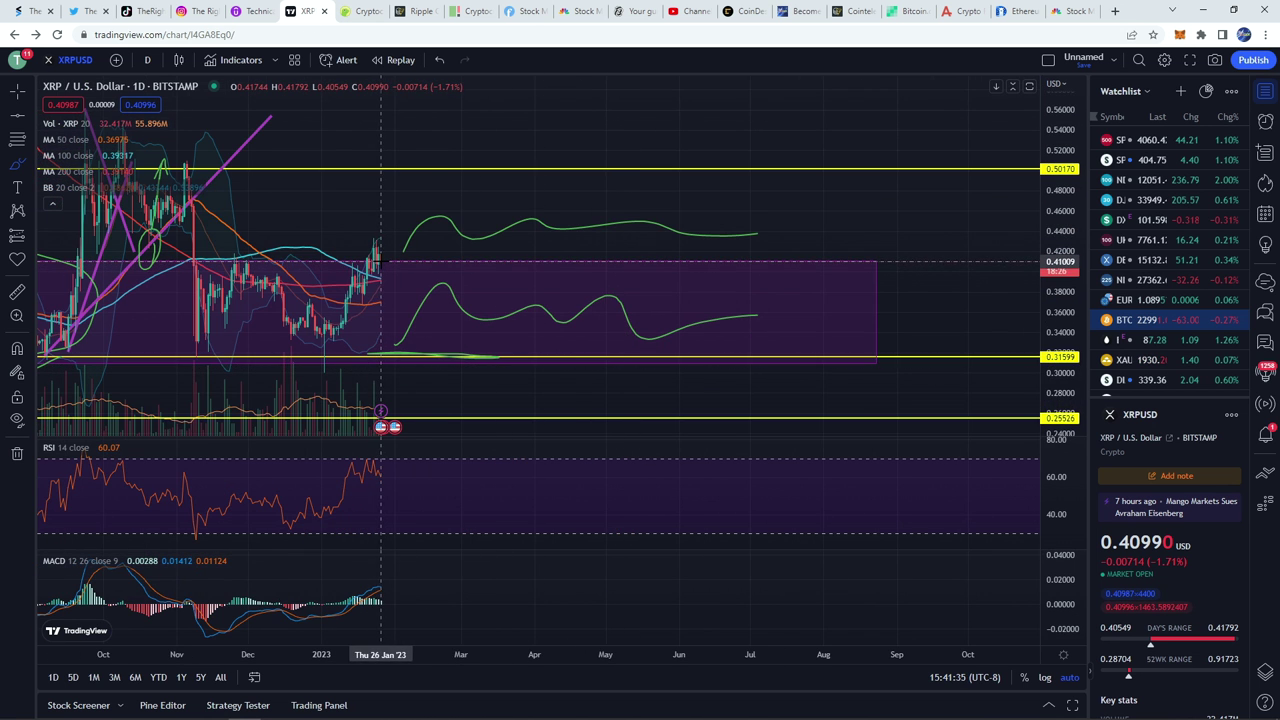
scroll(384, 262, "down", 3)
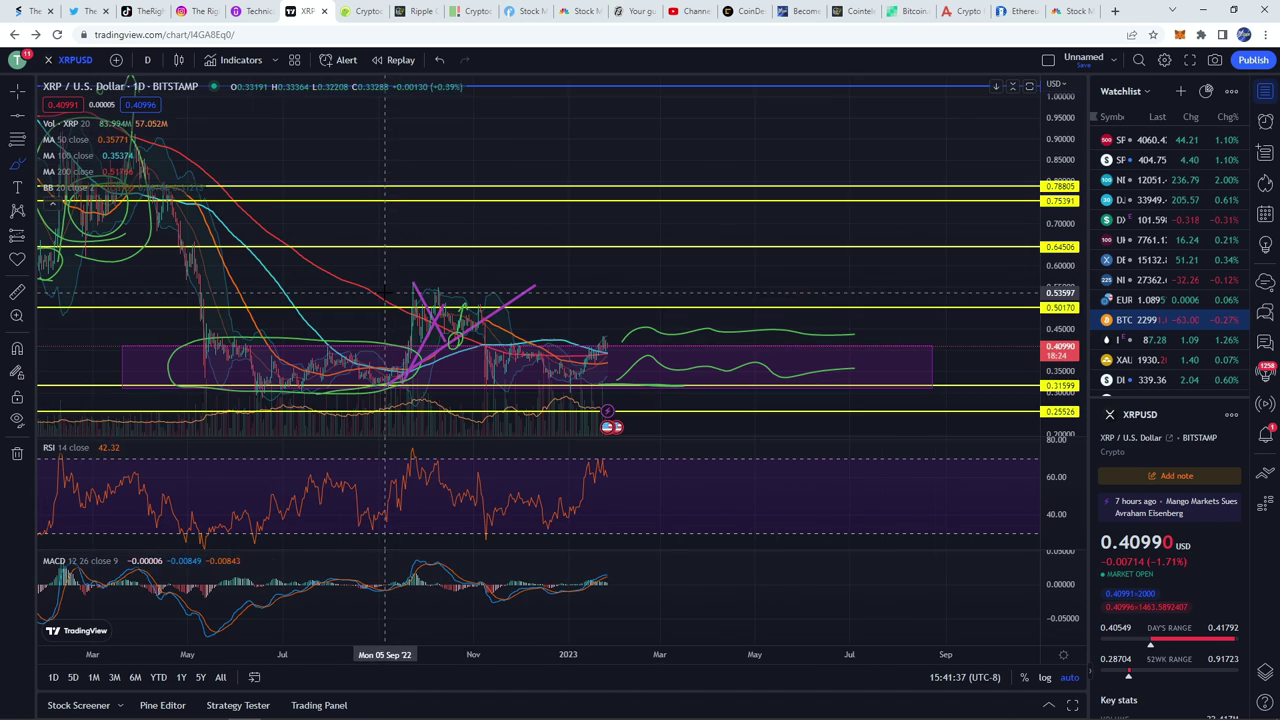
scroll(563, 381, "up", 2)
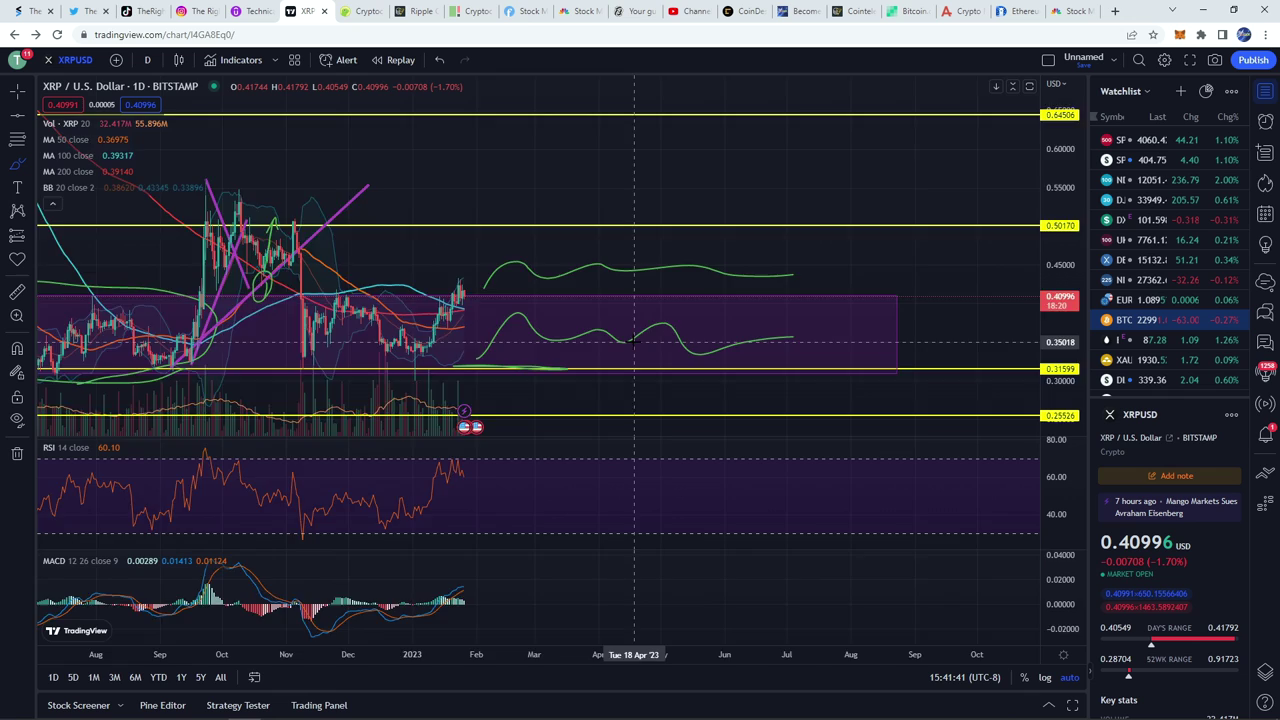
scroll(640, 345, "down", 3)
scroll(630, 349, "up", 2)
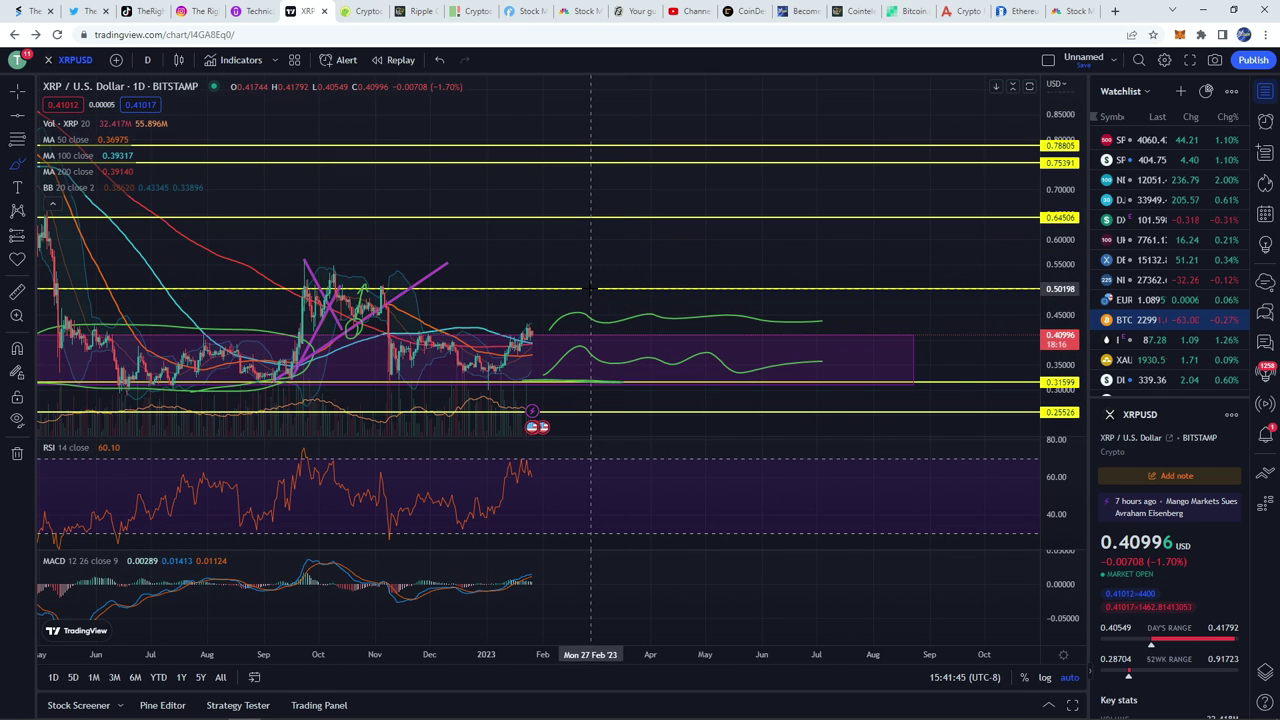
scroll(591, 289, "down", 3)
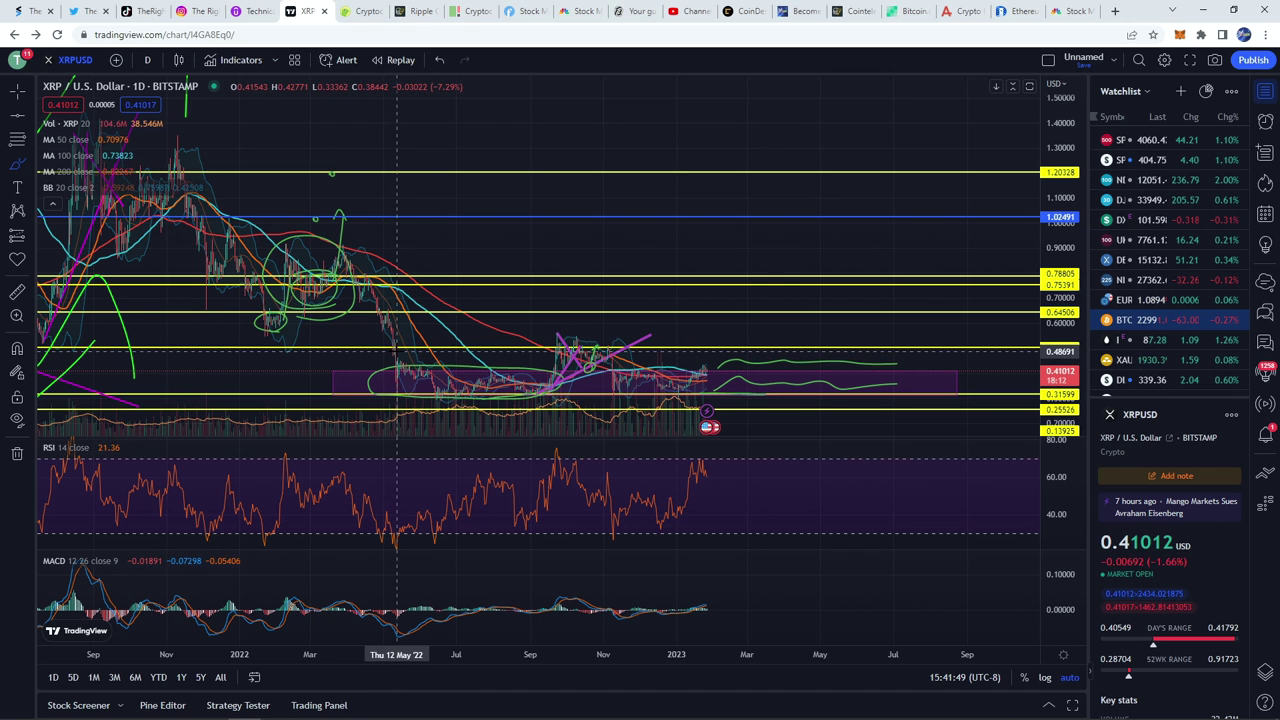
scroll(390, 352, "up", 3)
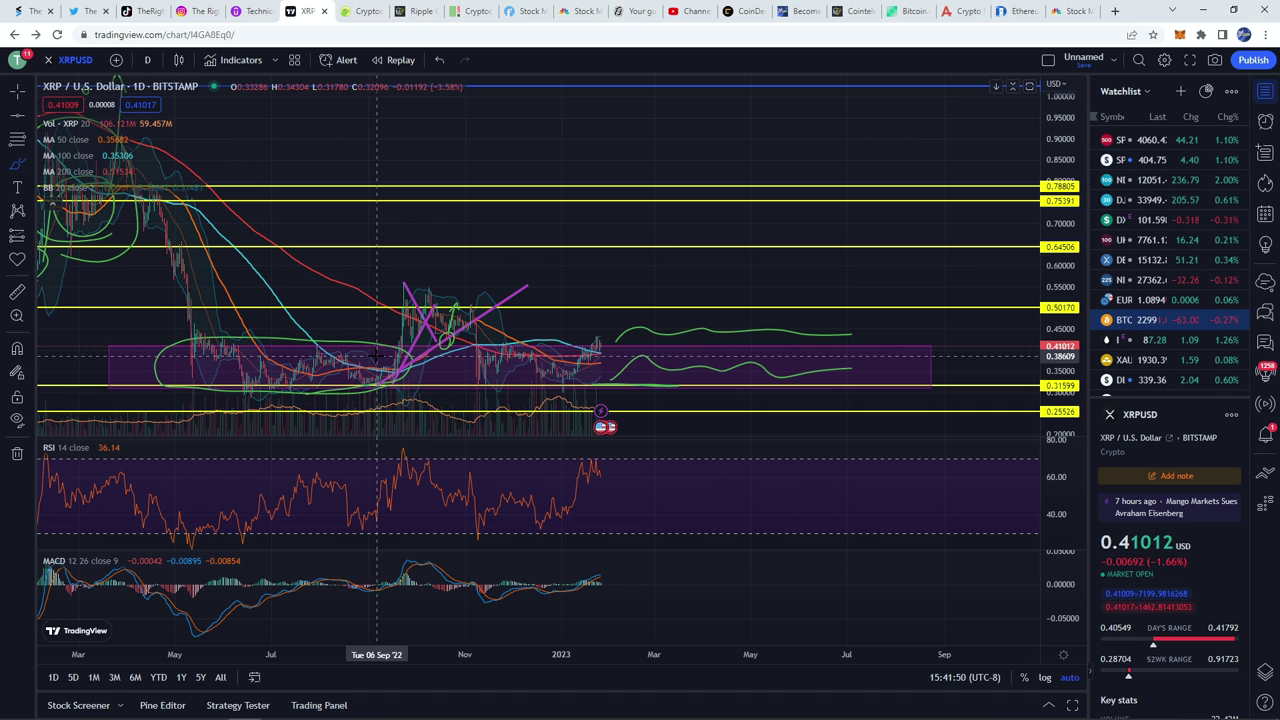
scroll(450, 350, "up", 2)
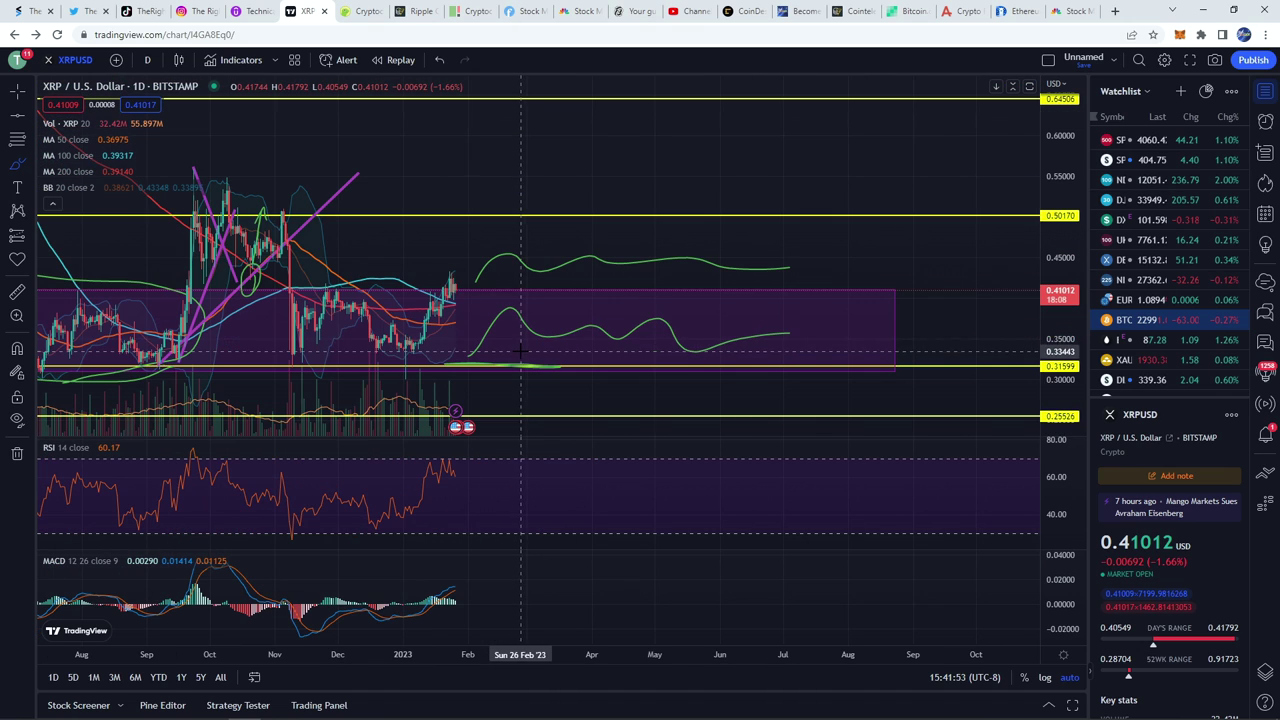
- Extend the end of the purple range rectangle to 17 October 2023 on the XRPUSD chart
scroll(530, 340, "up", 2)
left_click(896, 326)
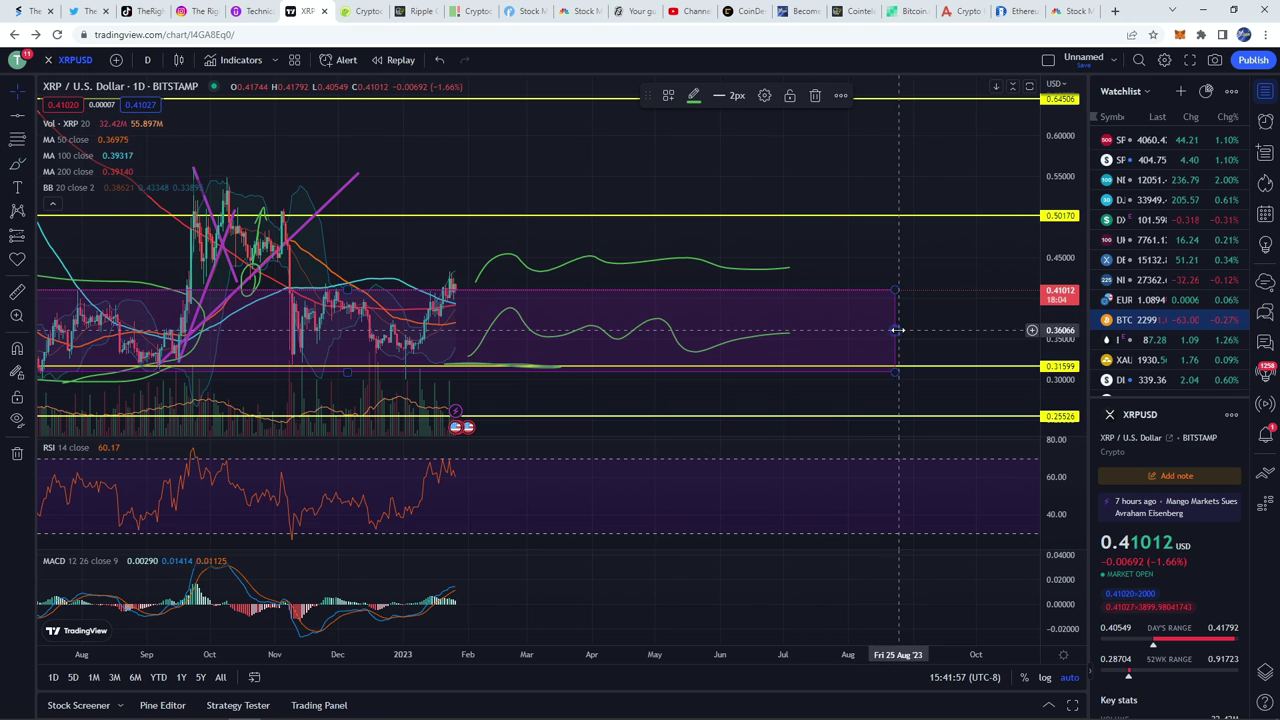
left_click_drag(894, 331, 1010, 302)
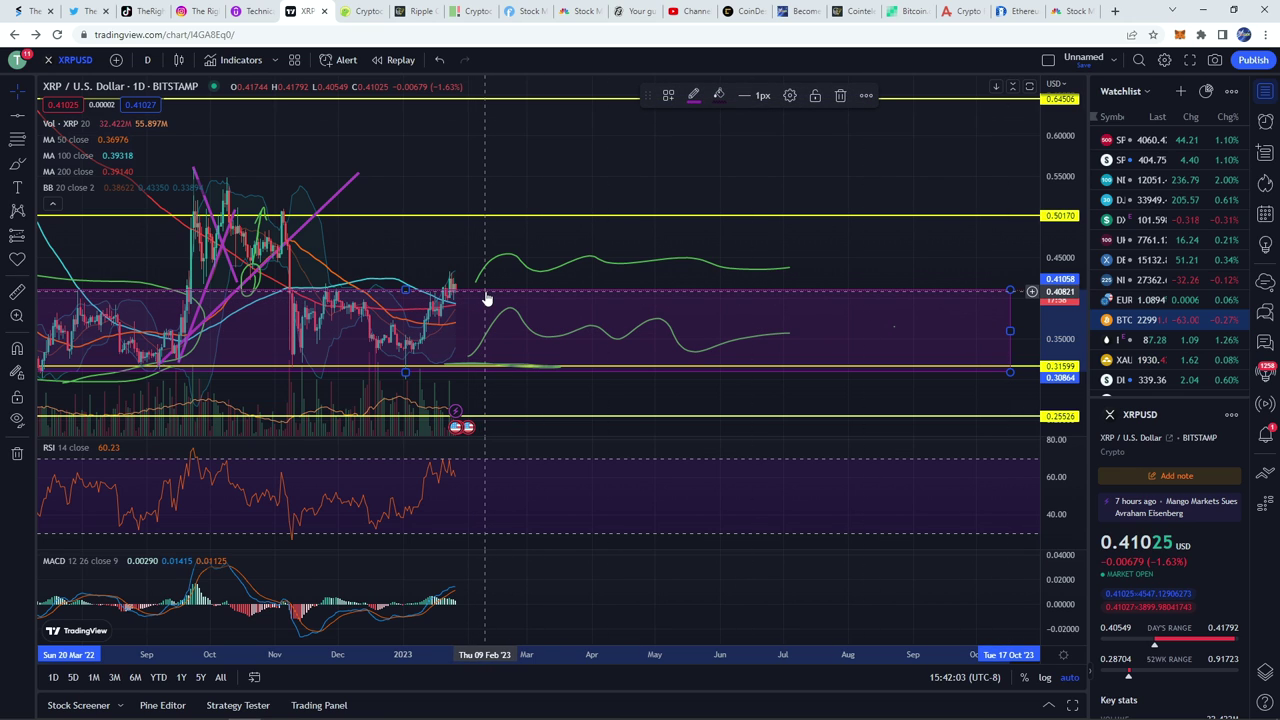
- Examine the extended purple range against the horizontal price levels above it and the 2022 highs
scroll(481, 298, "down", 4)
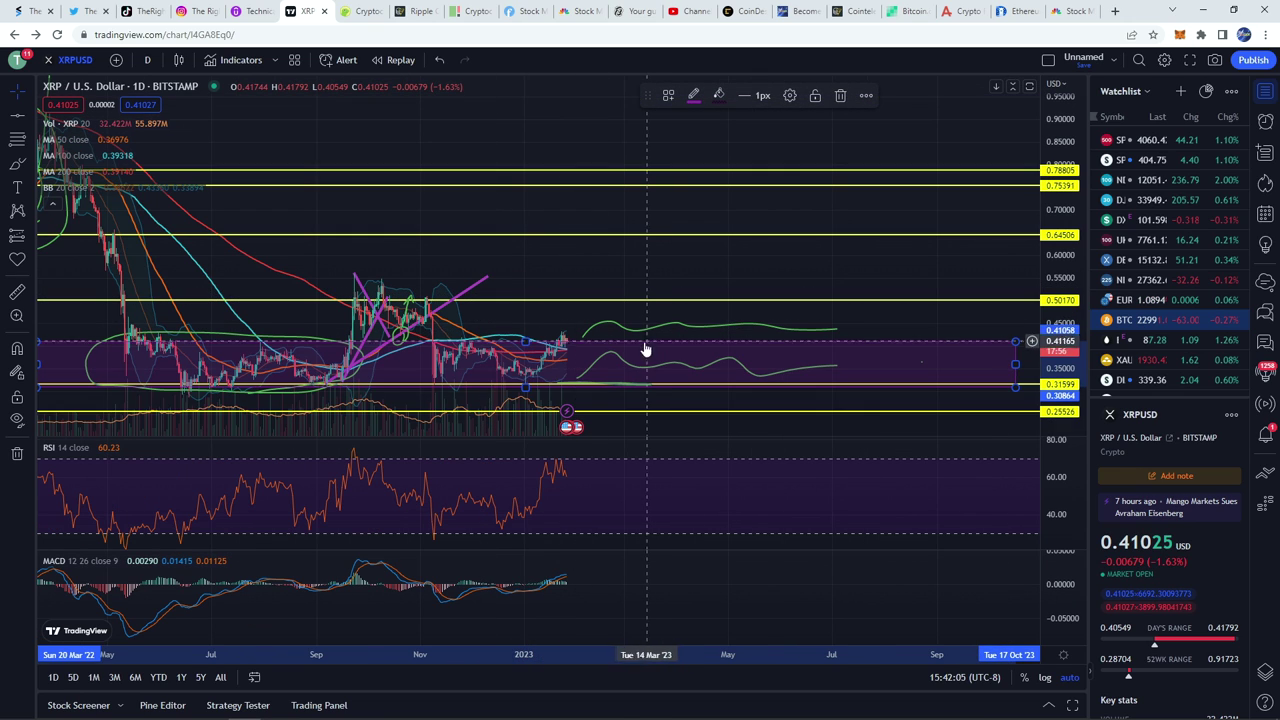
scroll(641, 337, "down", 2)
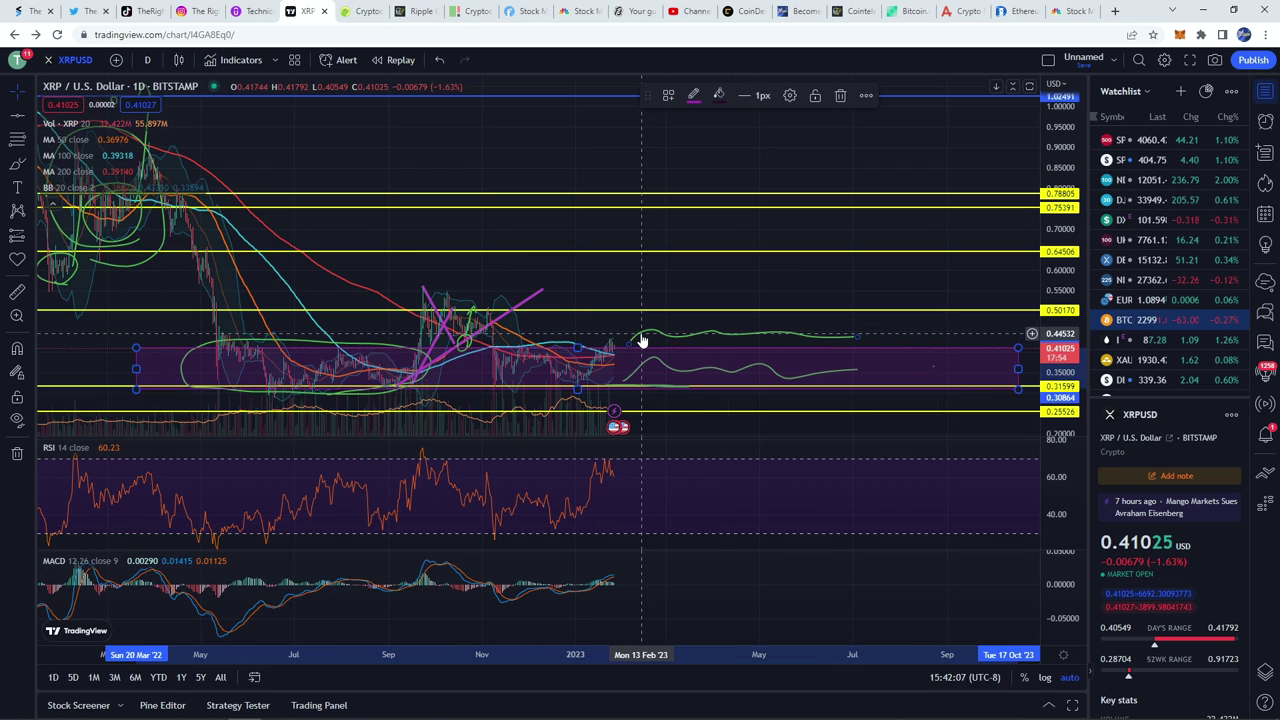
scroll(641, 340, "down", 2)
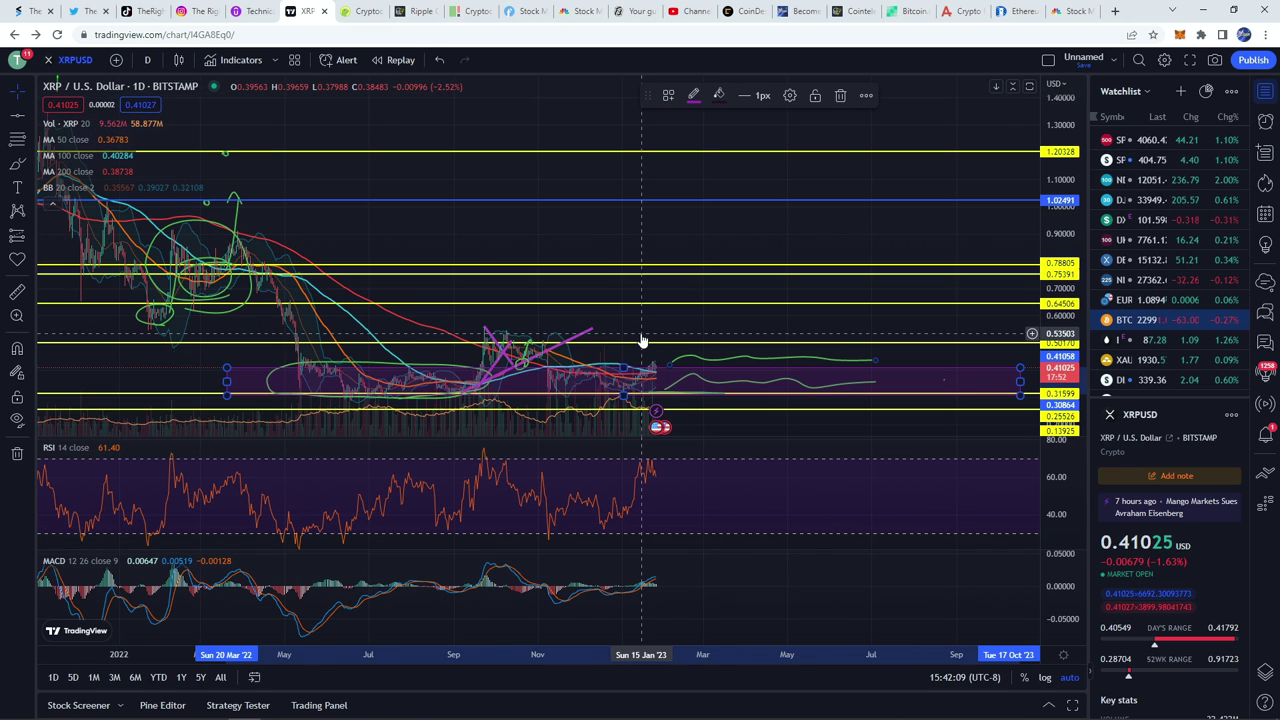
scroll(641, 340, "up", 3)
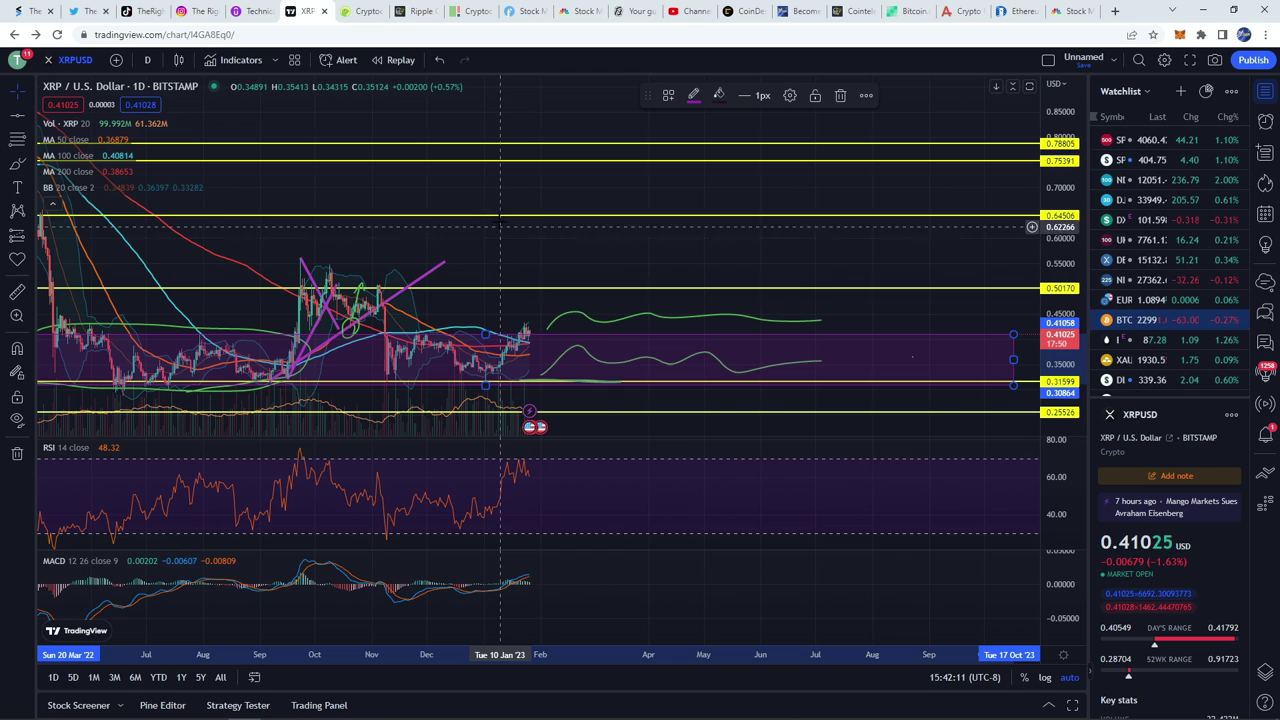
- Go back to the Cointelegraph article on the Ripple lawsuit, highlight its headline and view the opening paragraphs
left_click(416, 10)
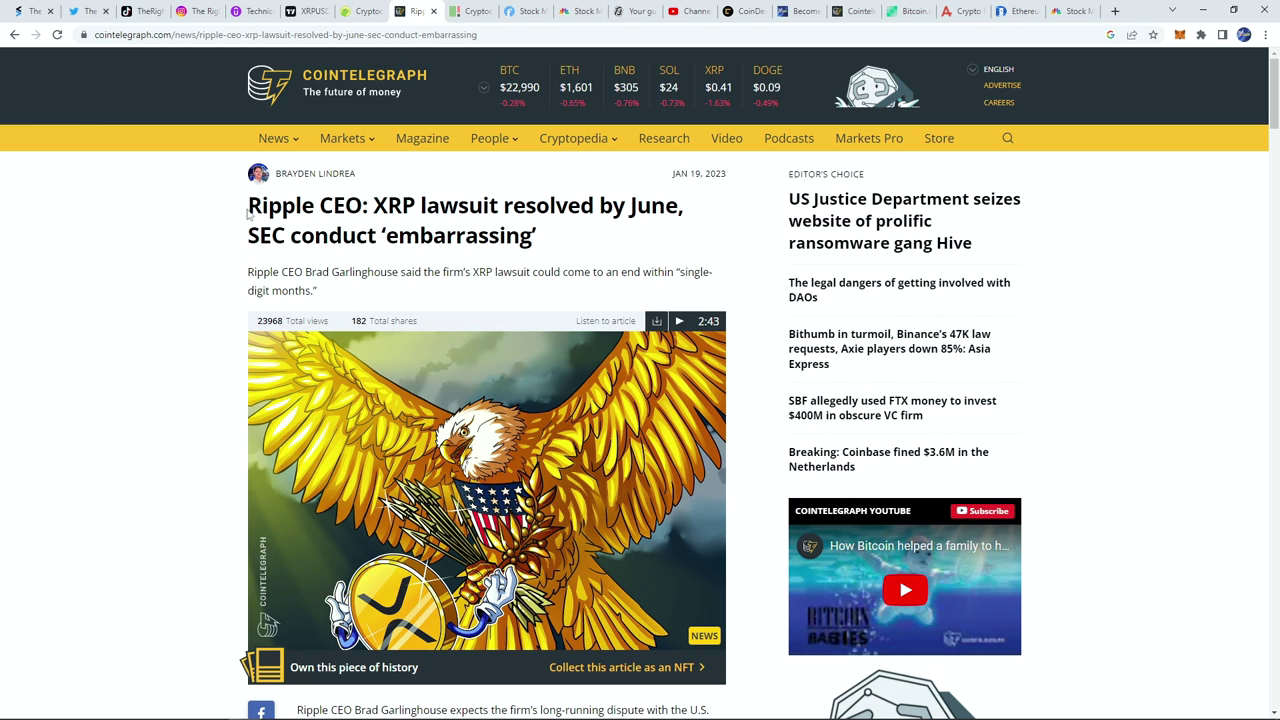
left_click_drag(247, 213, 522, 240)
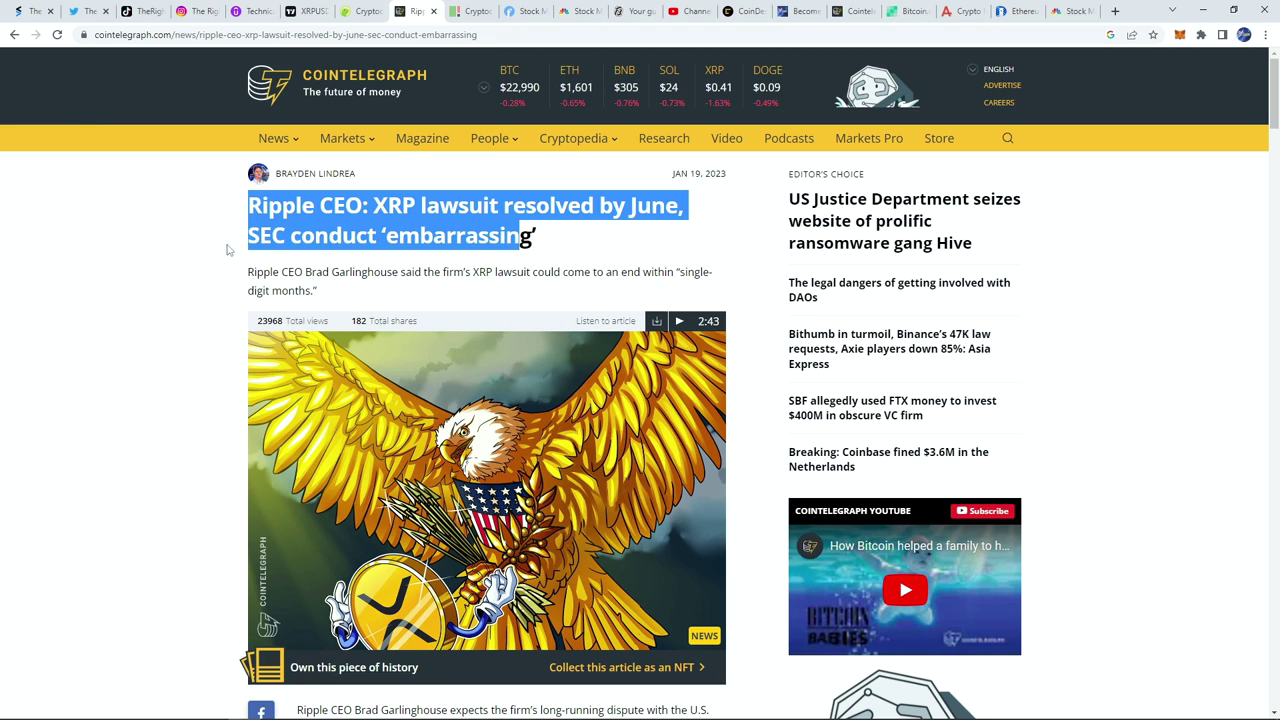
scroll(228, 250, "down", 1)
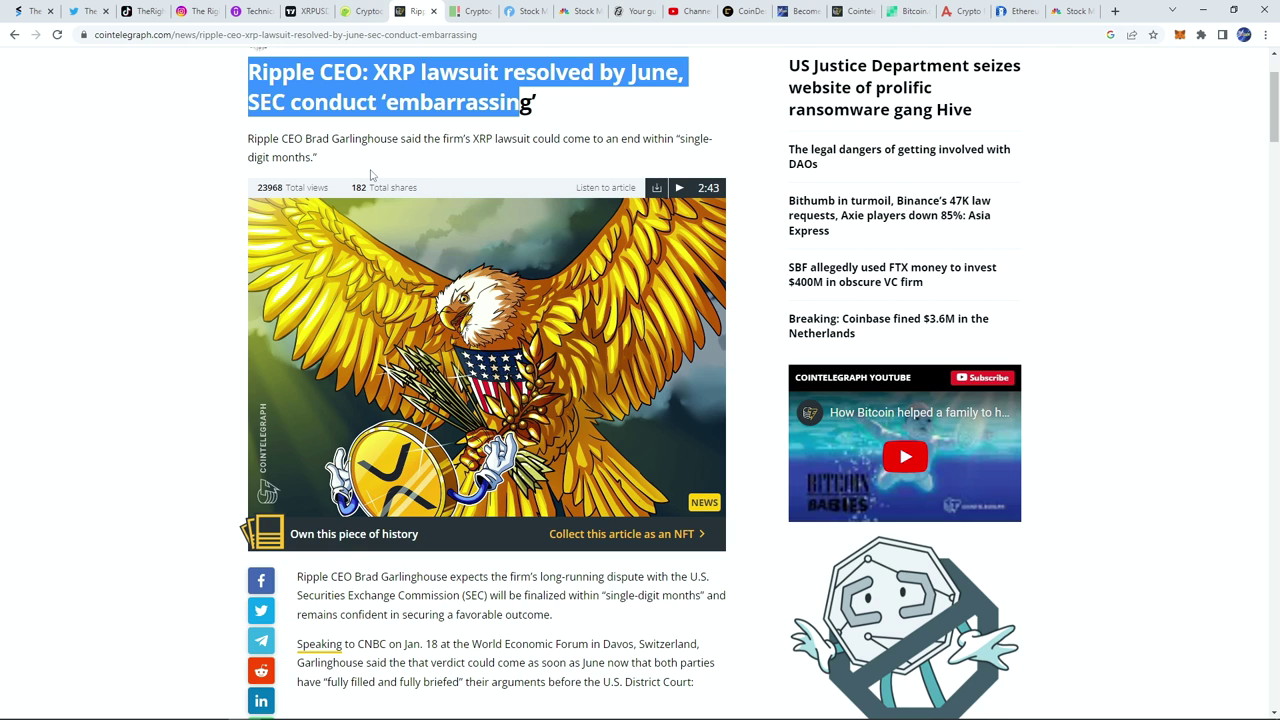
- Glance at the XRPUSD chart, switch to CoinGecko and reload its coin price list
left_click(318, 12)
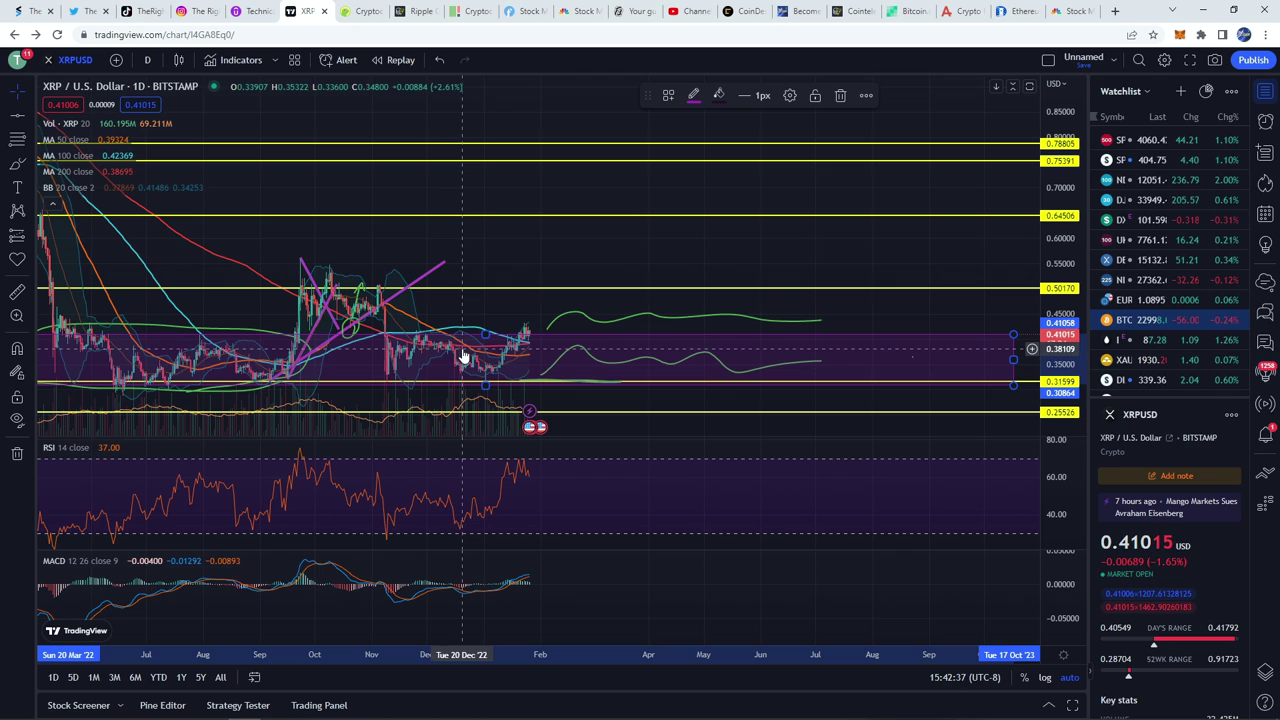
left_click(360, 11)
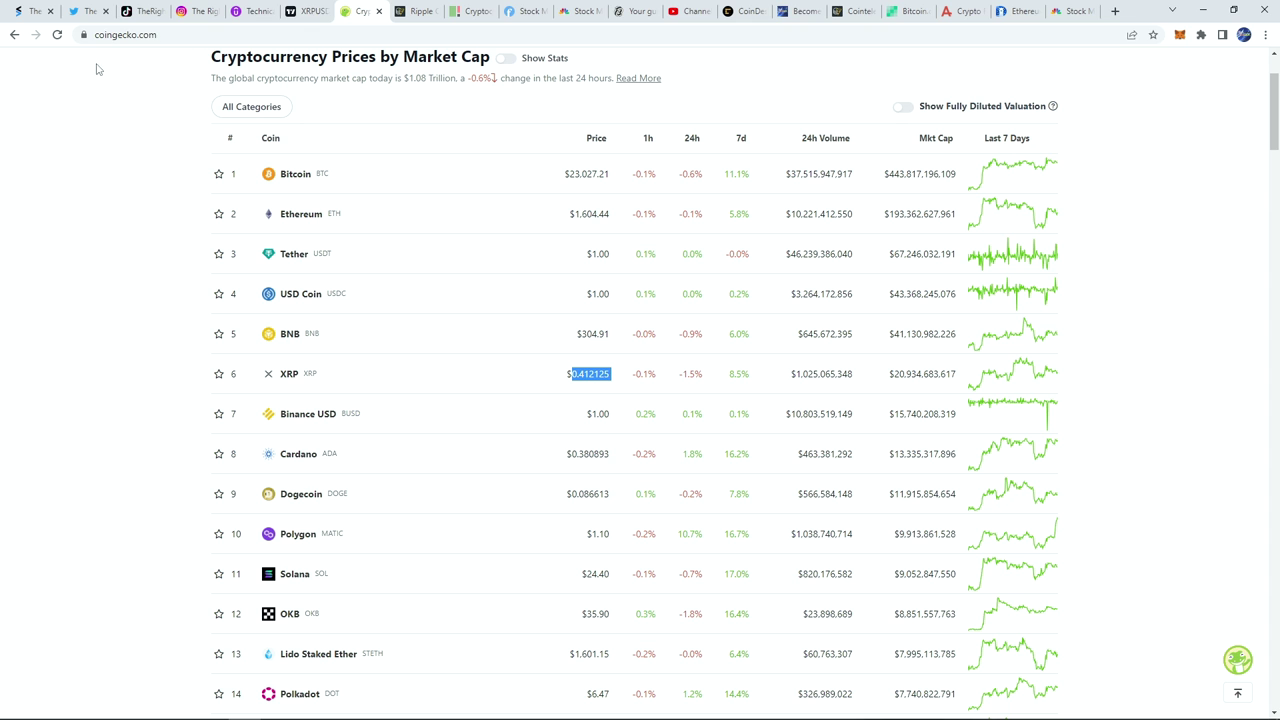
left_click(57, 34)
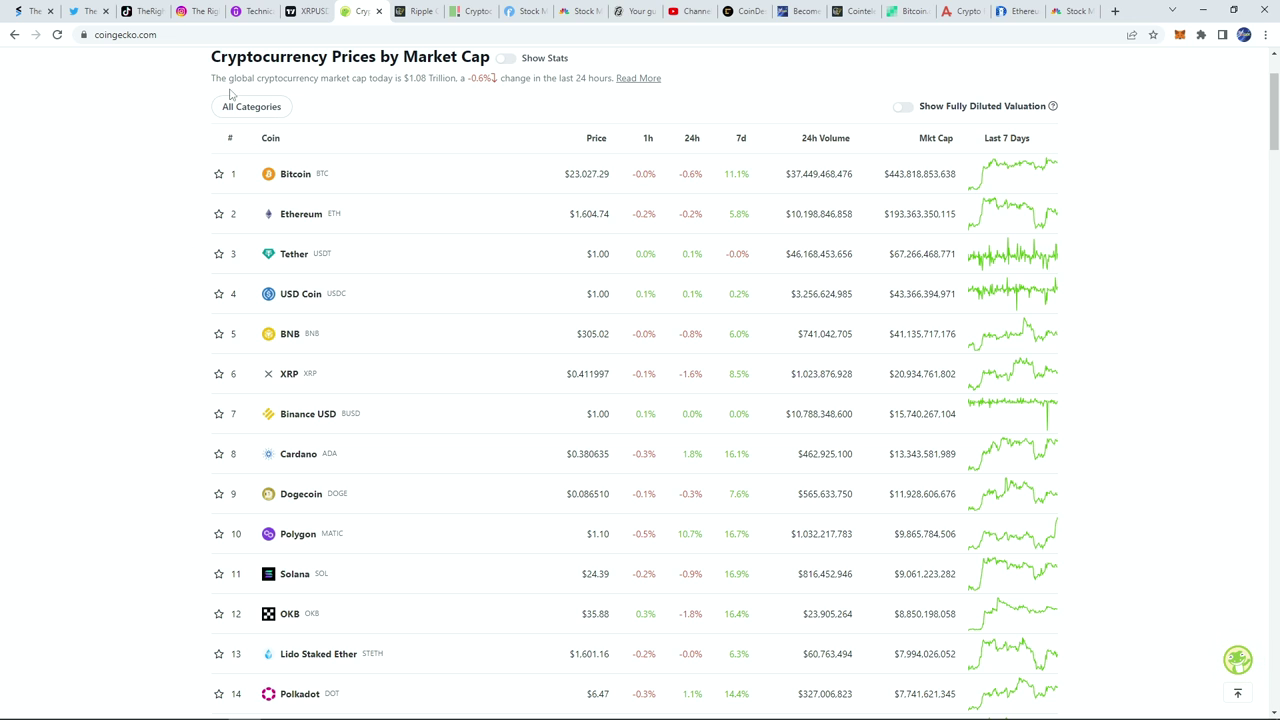
- Check the XRPUSD chart against the CoinGecko list and review the price action from early 2021 to the current range
mouse_move(297, 18)
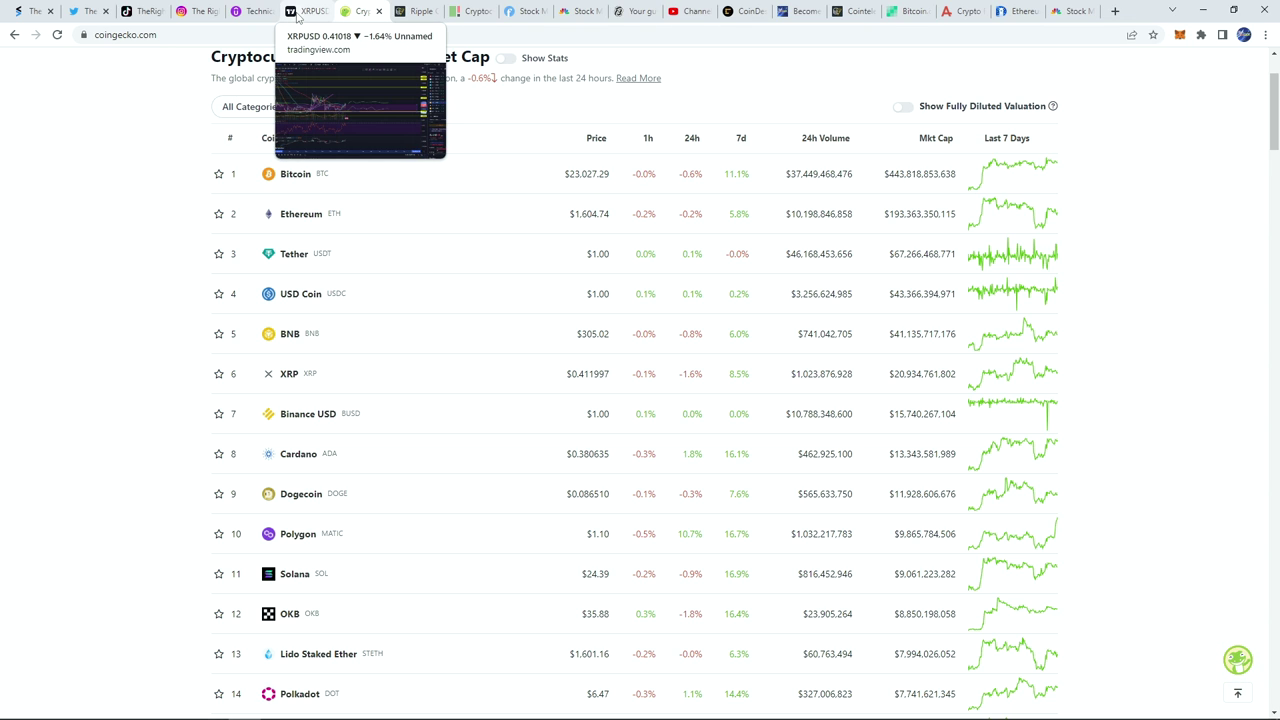
left_click(305, 11)
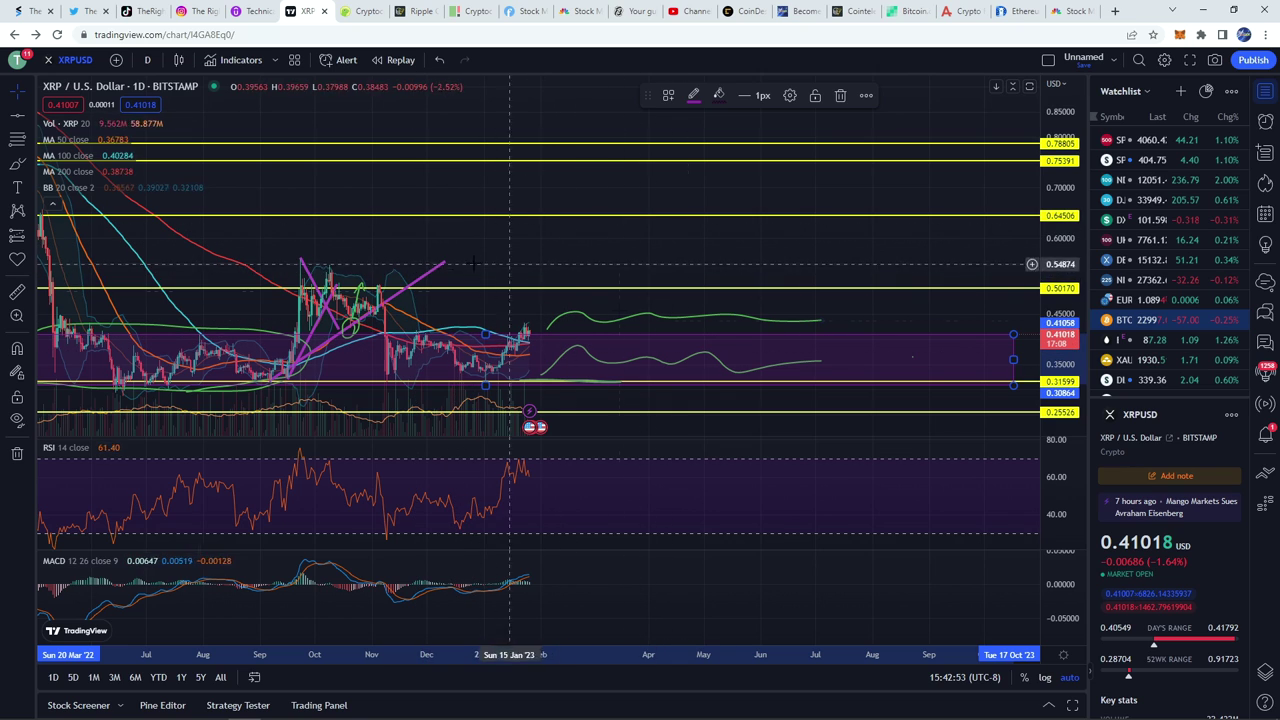
left_click(365, 10)
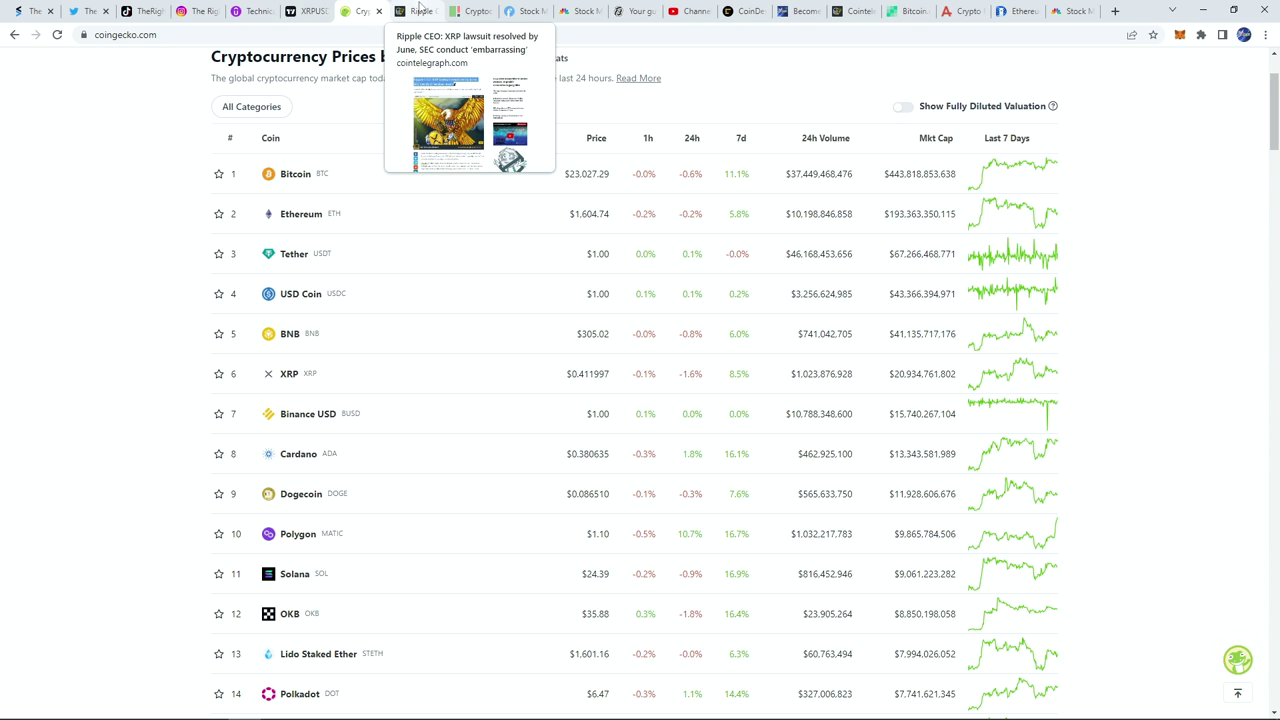
left_click(305, 11)
scroll(590, 350, "down", 3)
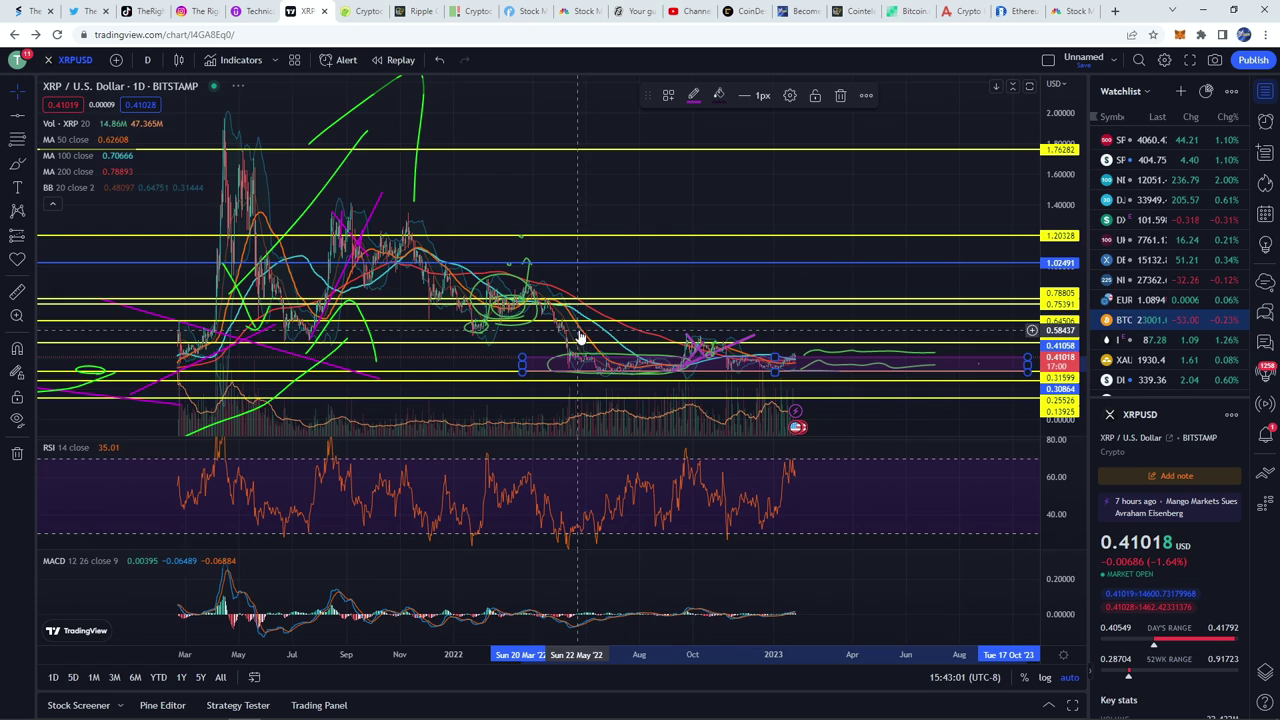
scroll(580, 337, "up", 5)
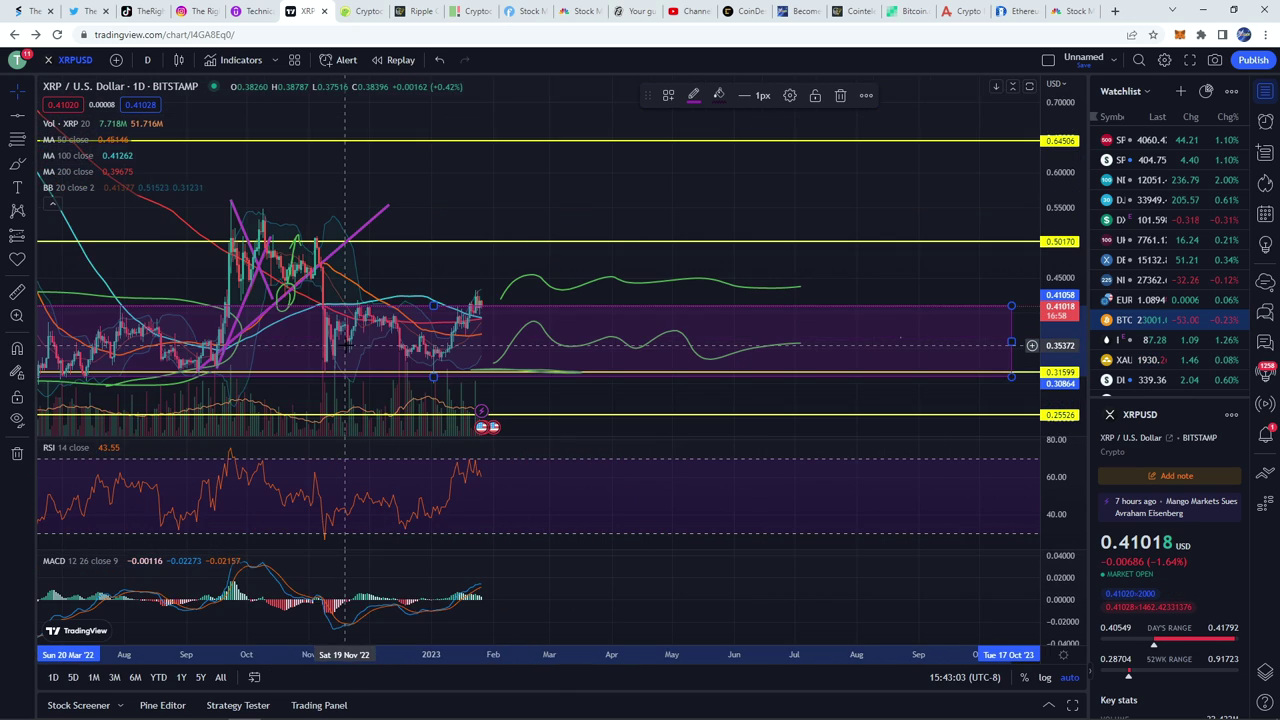
scroll(345, 345, "down", 2)
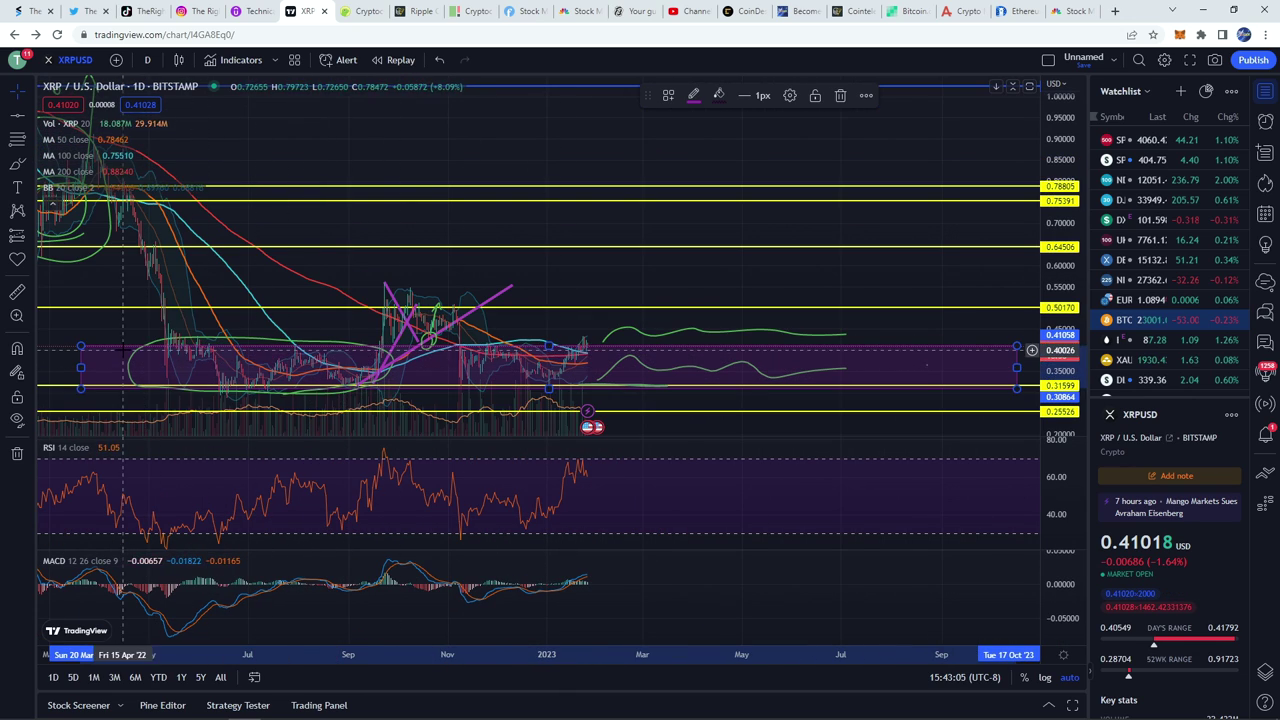
- Examine XRPUSD's long-term price history back through the 2021 and 2018 peaks to 2017
scroll(474, 356, "down", 3)
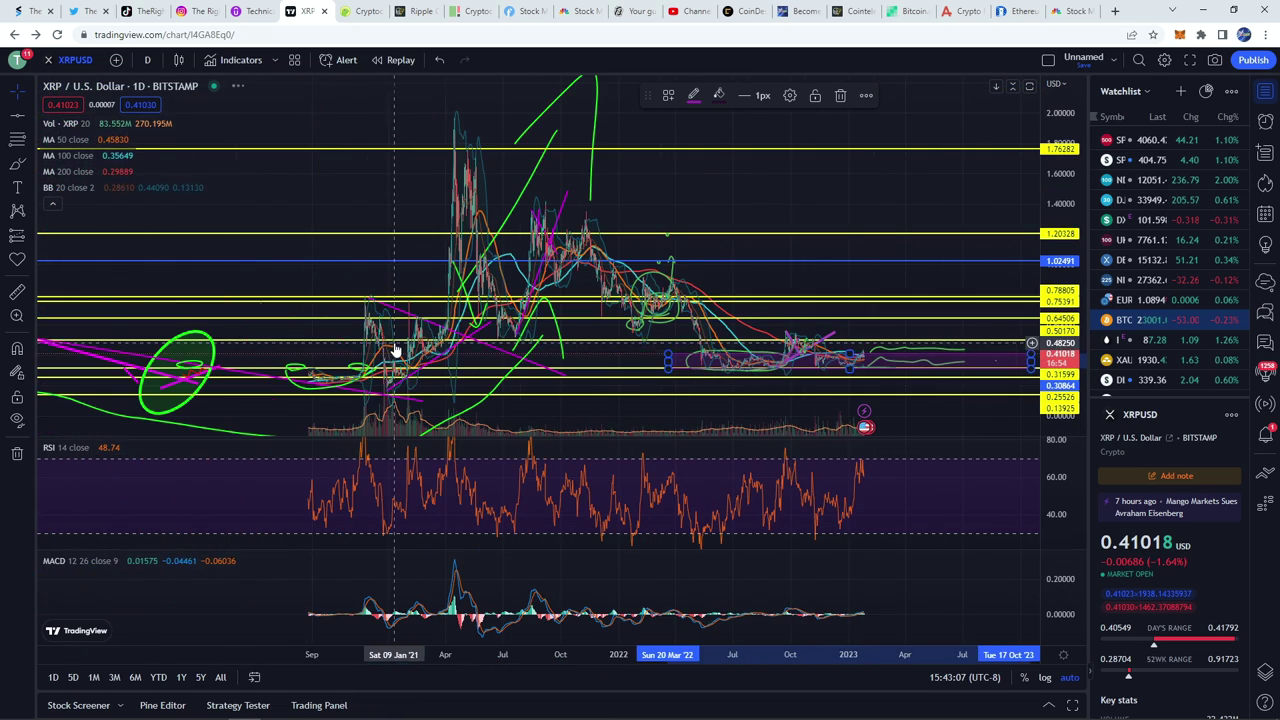
left_click_drag(313, 120, 709, 123)
scroll(655, 180, "down", 3)
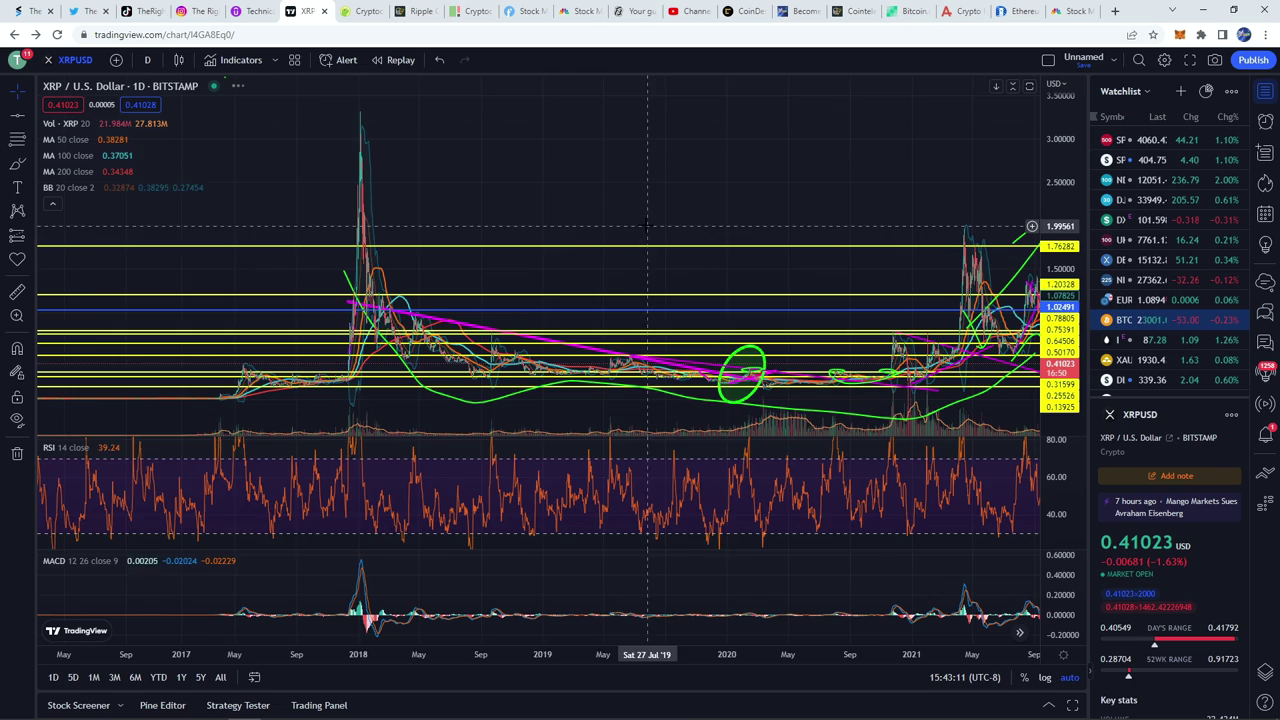
- Measure XRPUSD's sideways stretch from late July 2018 to early December 2020 with a date and price range spanning about 863 days
scroll(648, 226, "up", 2)
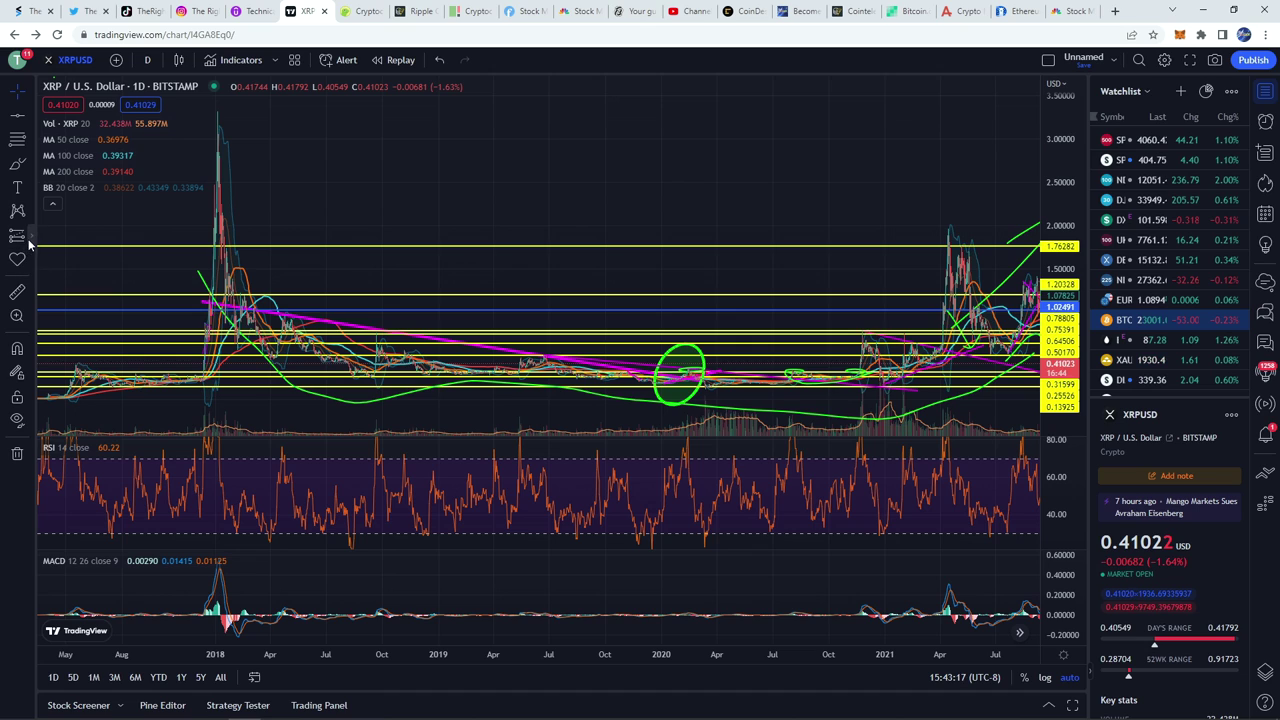
left_click(29, 241)
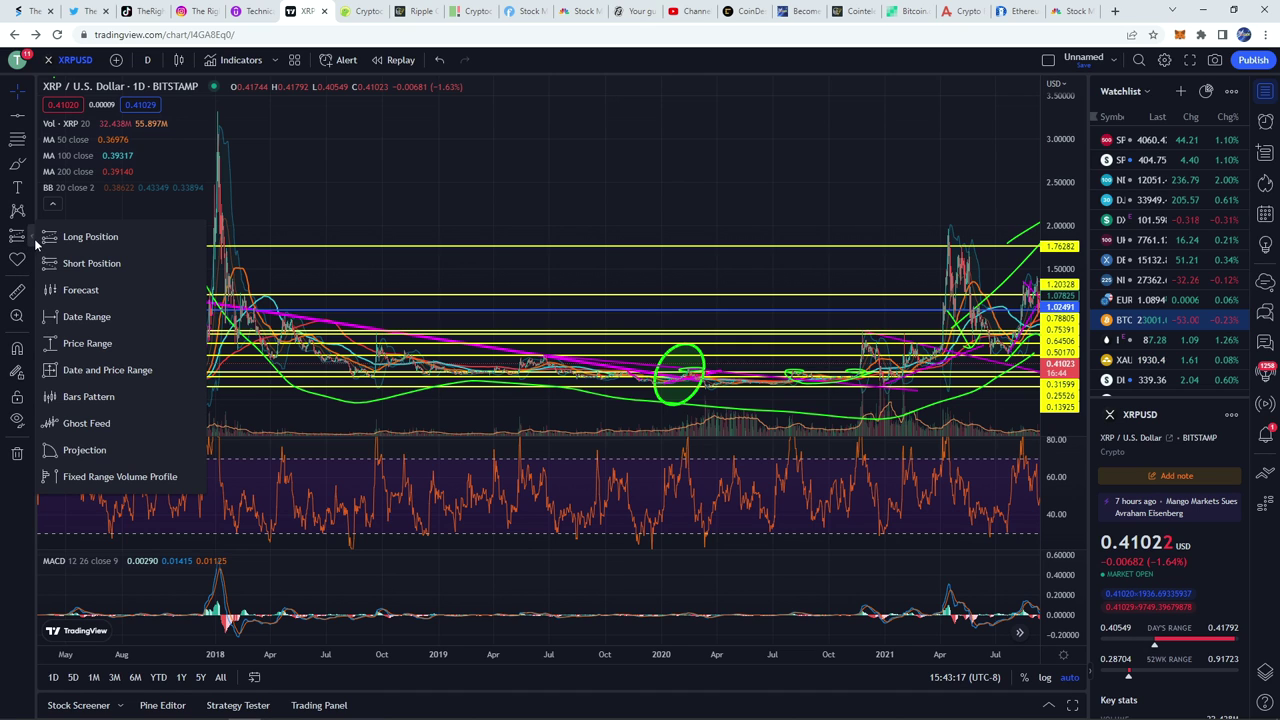
left_click(85, 369)
left_click(342, 329)
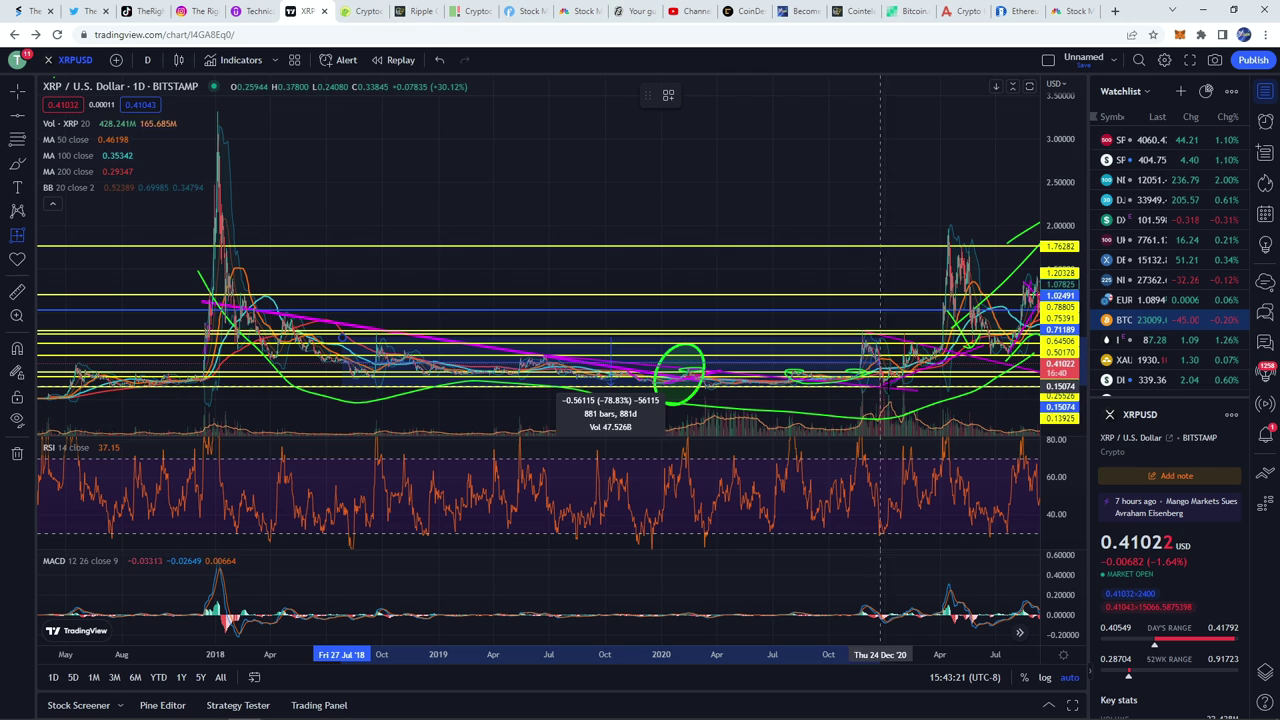
left_click(869, 393)
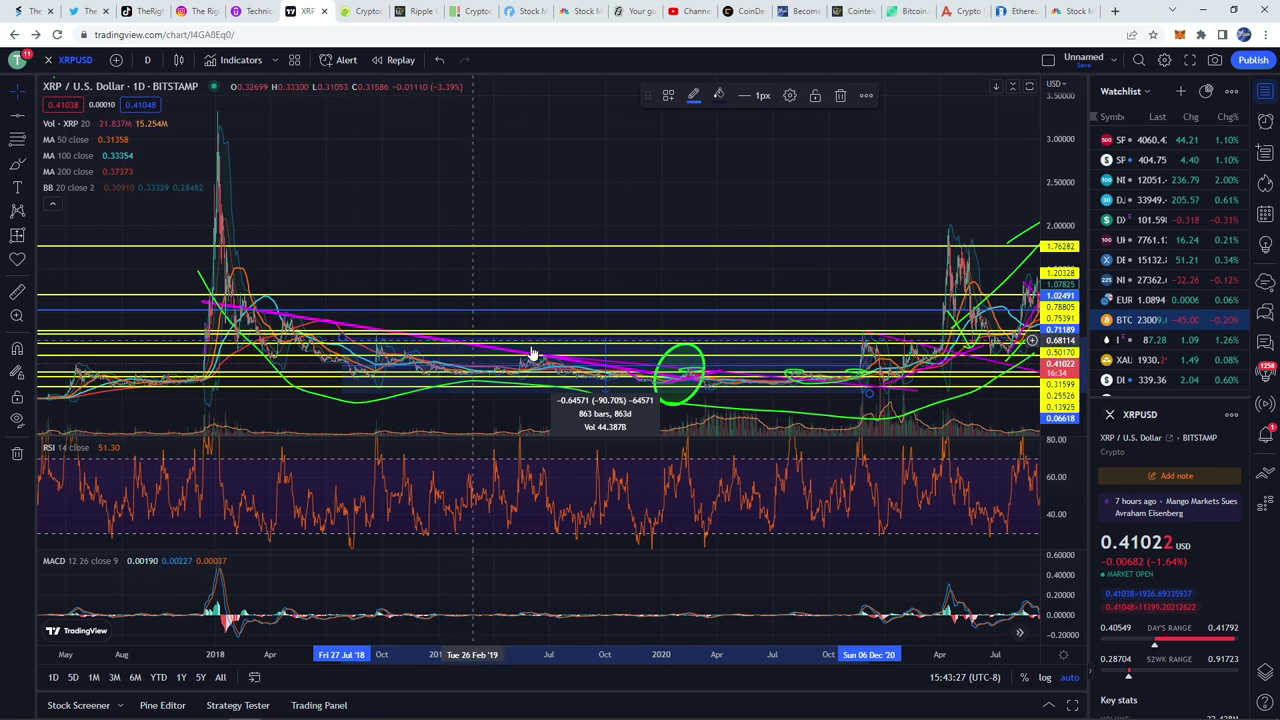
- Circle XRPUSD's mid-2017 consolidation before the 2018 spike with a freehand brush stroke
left_click_drag(530, 356, 583, 357)
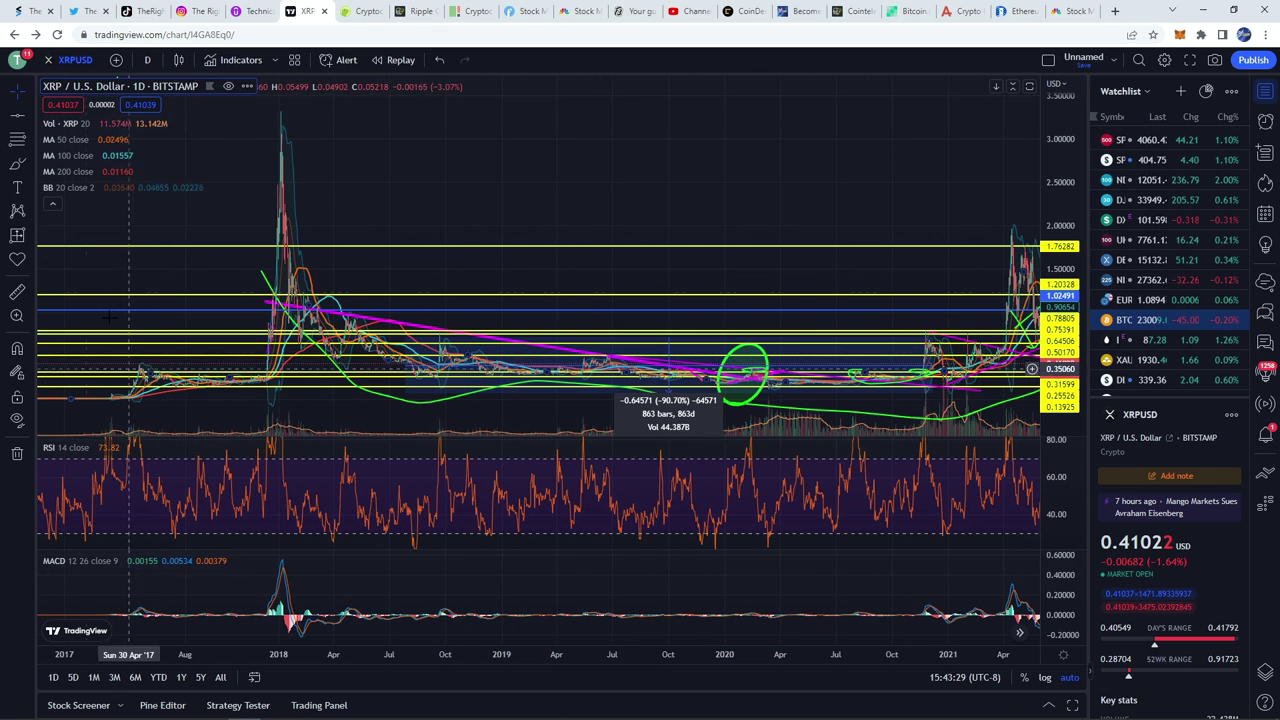
left_click(17, 163)
mouse_move(180, 400)
left_mouse_down()
mouse_move(200, 352)
mouse_move(243, 397)
mouse_move(160, 385)
mouse_move(230, 348)
mouse_move(265, 390)
left_mouse_up()
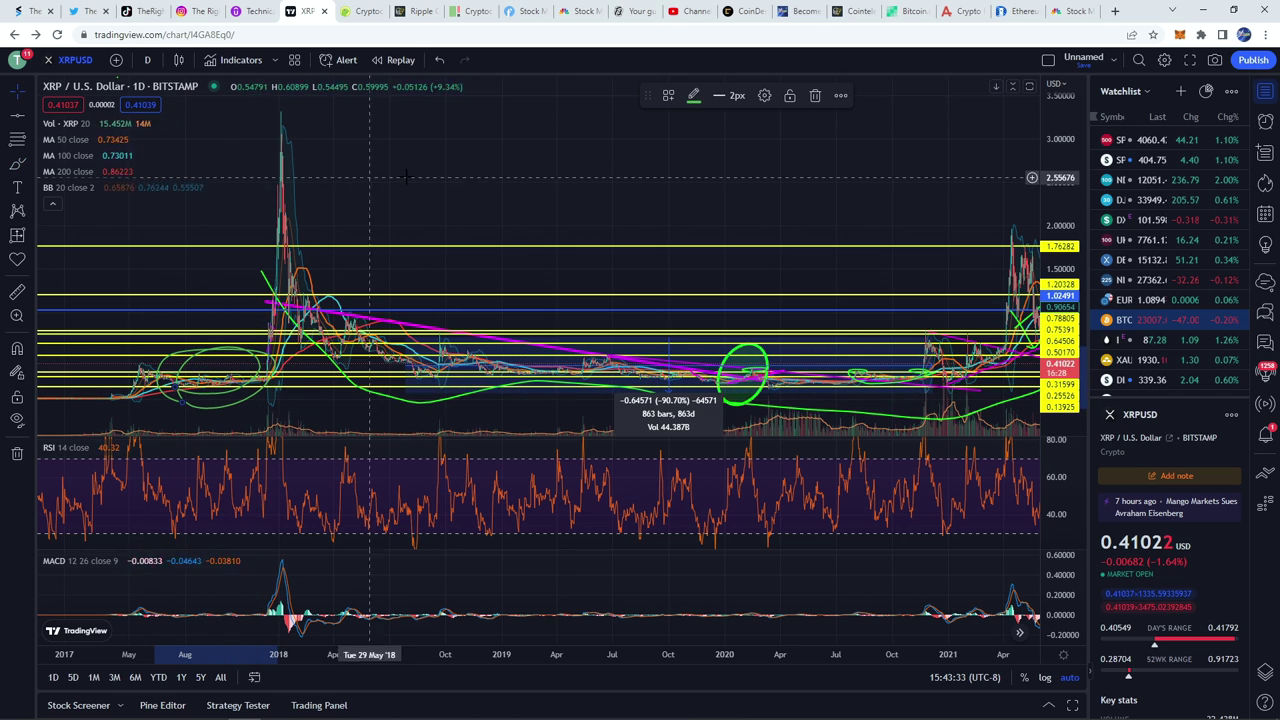
- Review XRPUSD's current range and projected paths, and check the one-month performance map on Coin360
left_click_drag(619, 191, 191, 194)
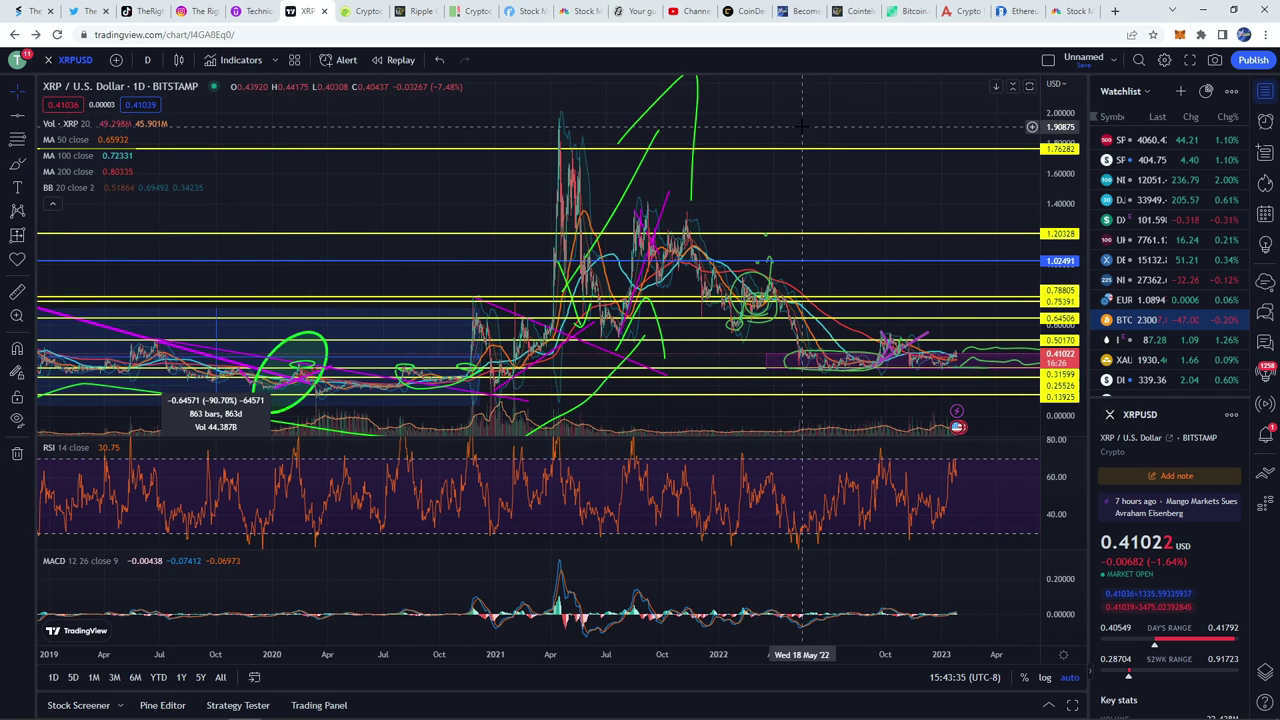
left_click_drag(802, 126, 463, 265)
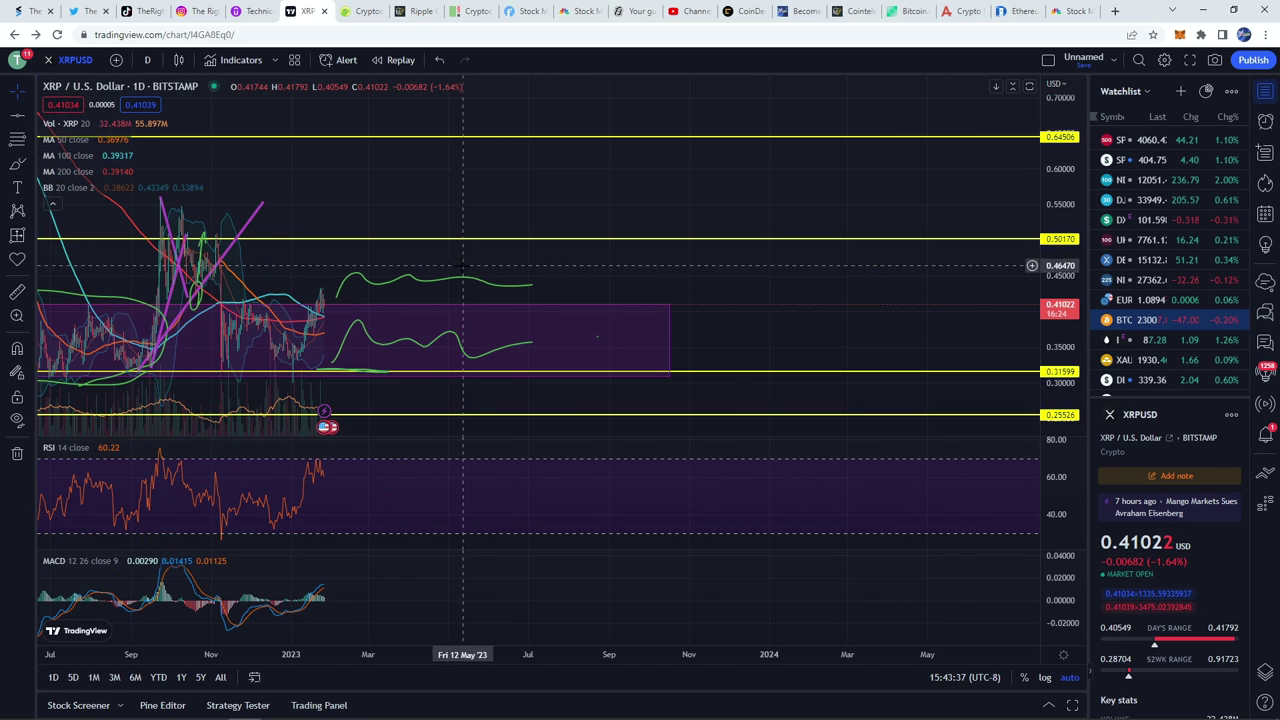
scroll(445, 278, "down", 3)
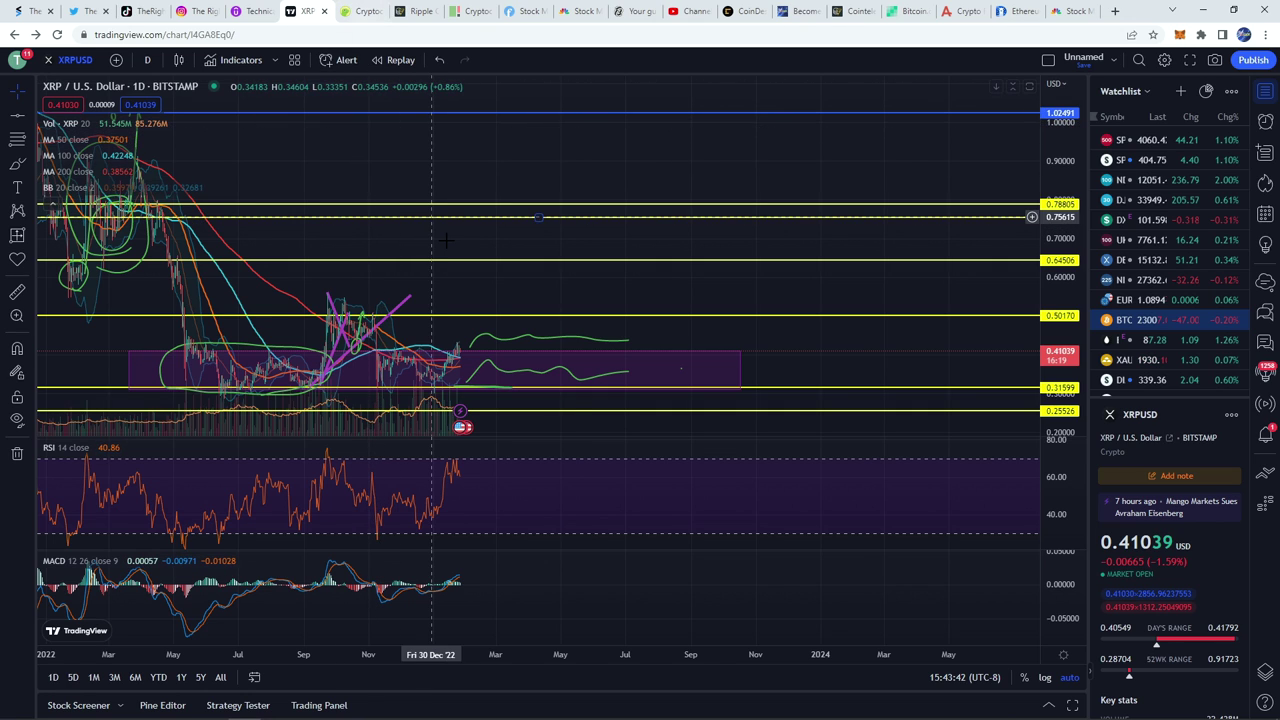
scroll(457, 271, "up", 2)
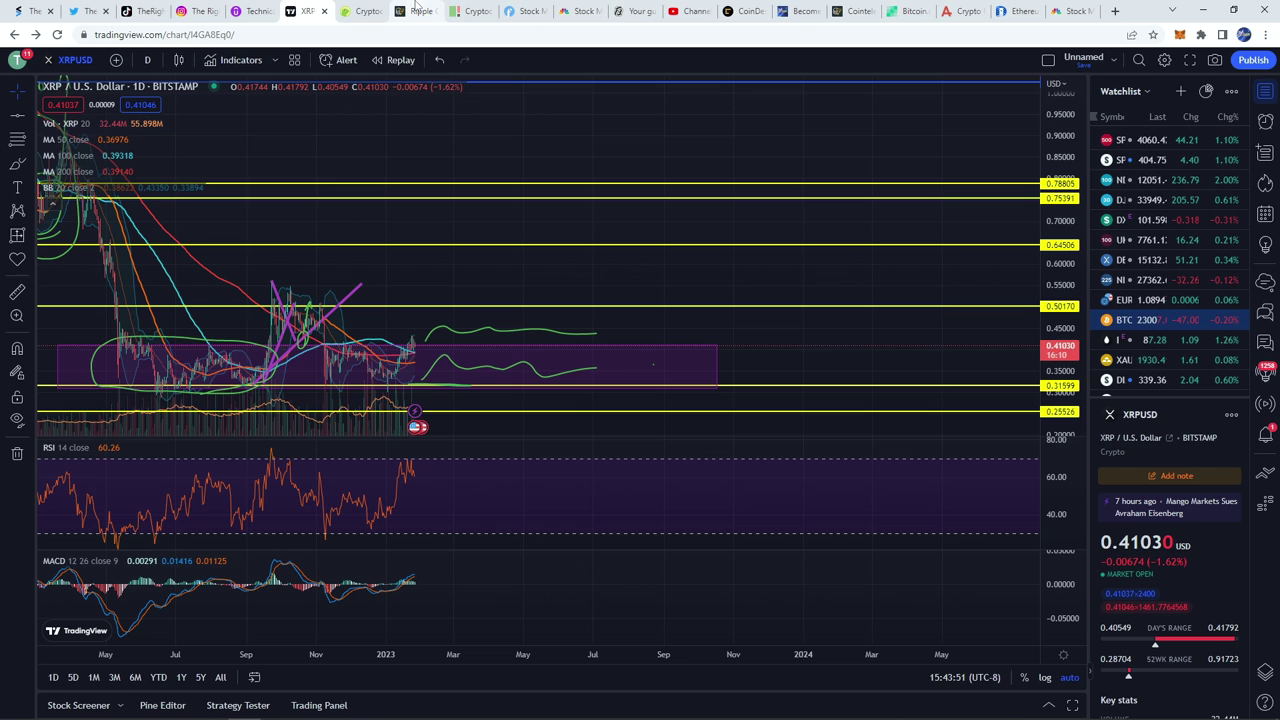
left_click(470, 11)
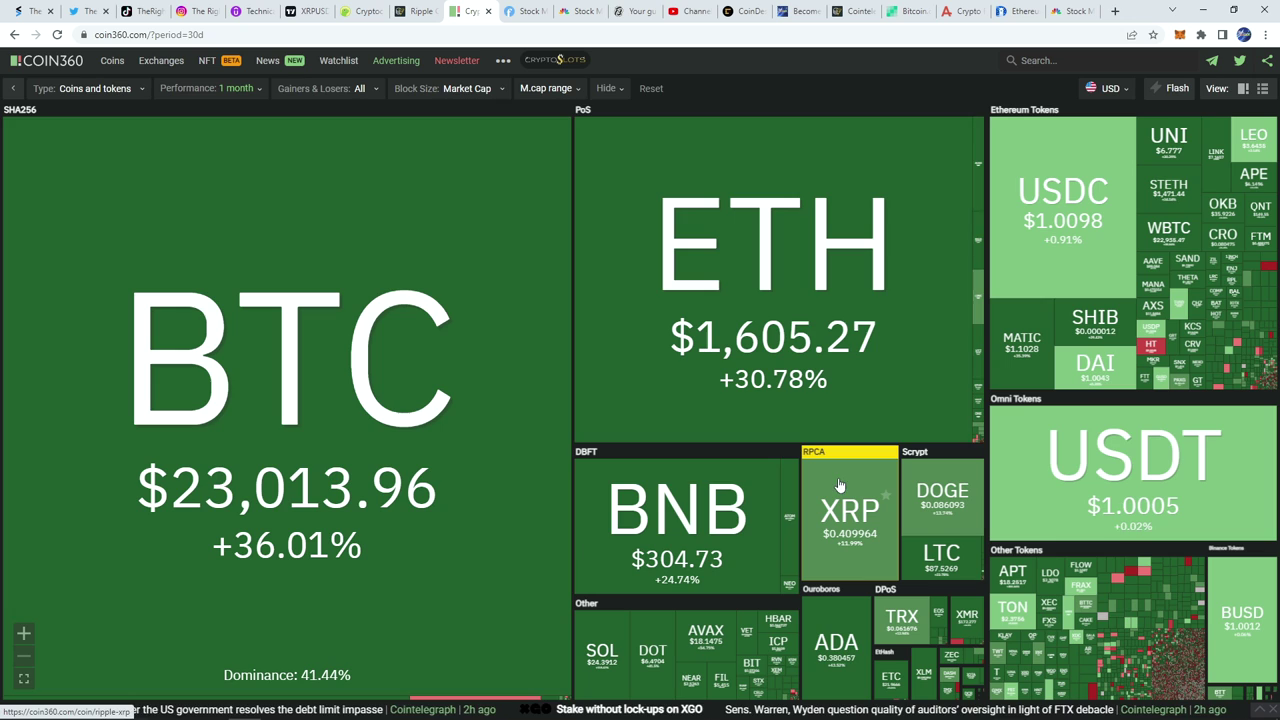
- Return to the Cointelegraph article on the Ripple lawsuit and mark some text in its headline area
key("ctrl+shift+Tab")
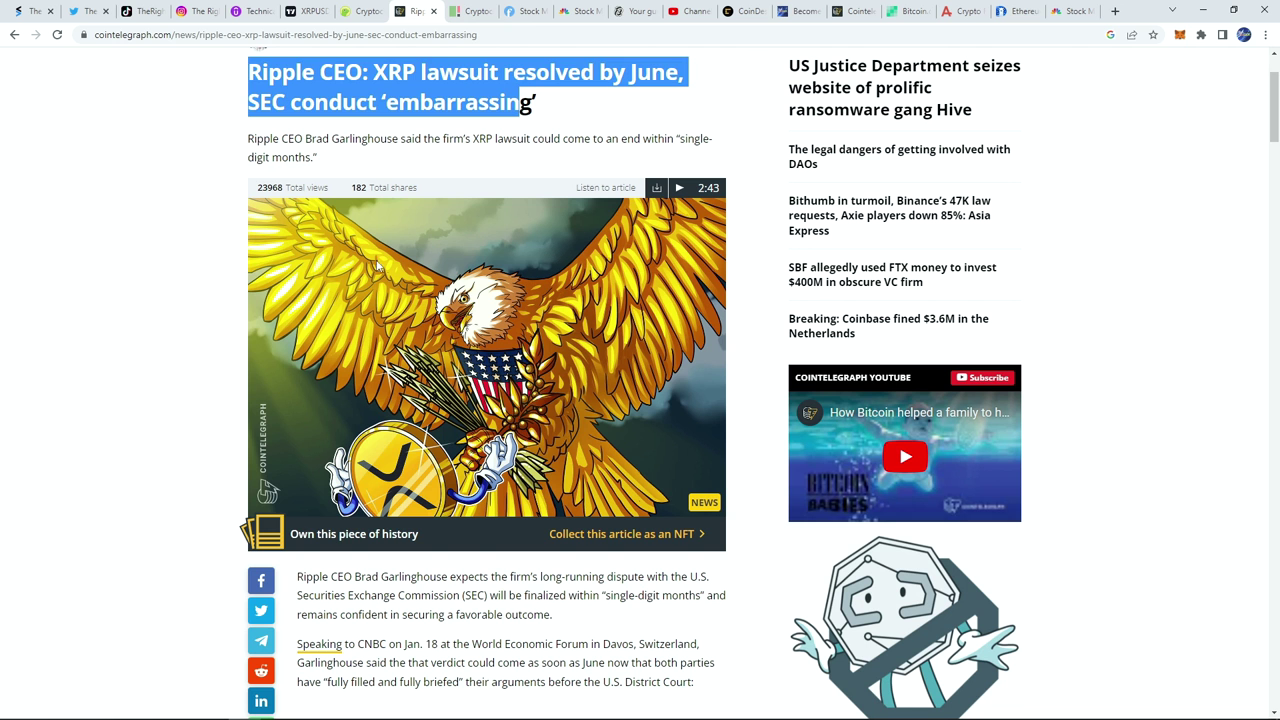
scroll(378, 267, "up", 1)
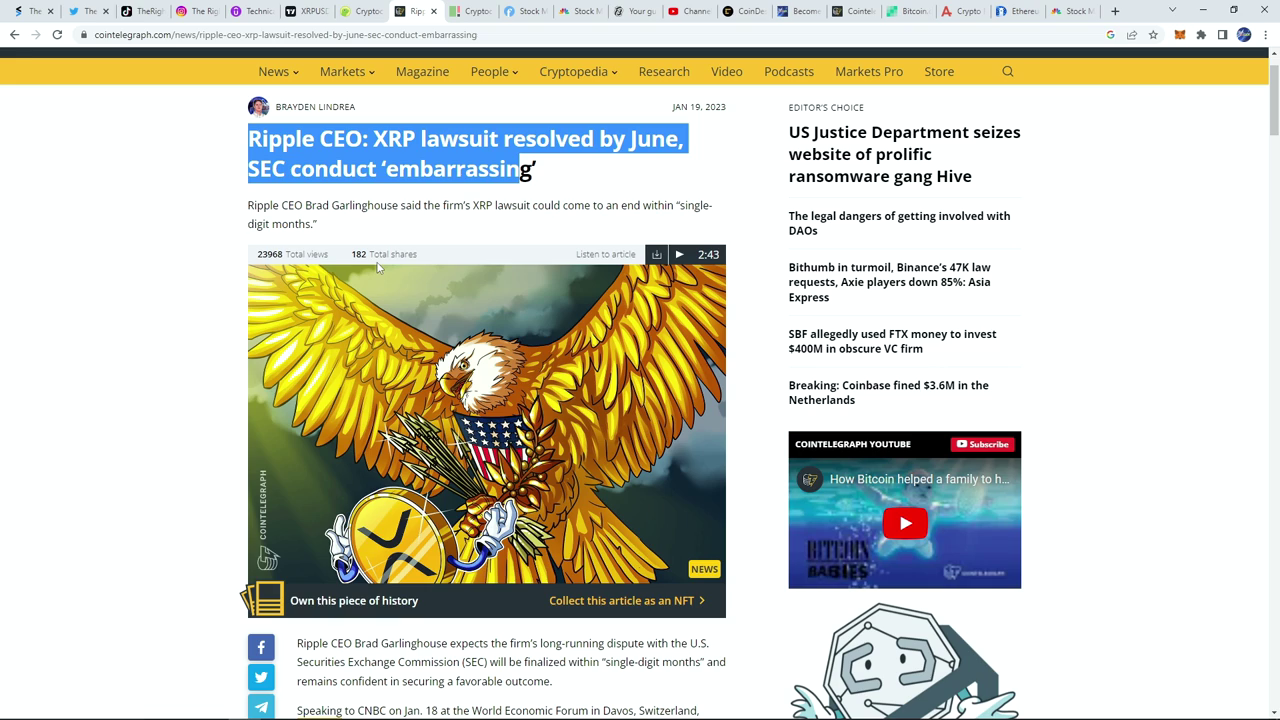
scroll(378, 266, "down", 2)
scroll(326, 241, "up", 2)
left_click_drag(257, 206, 414, 206)
left_click(414, 206)
scroll(415, 200, "down", 1)
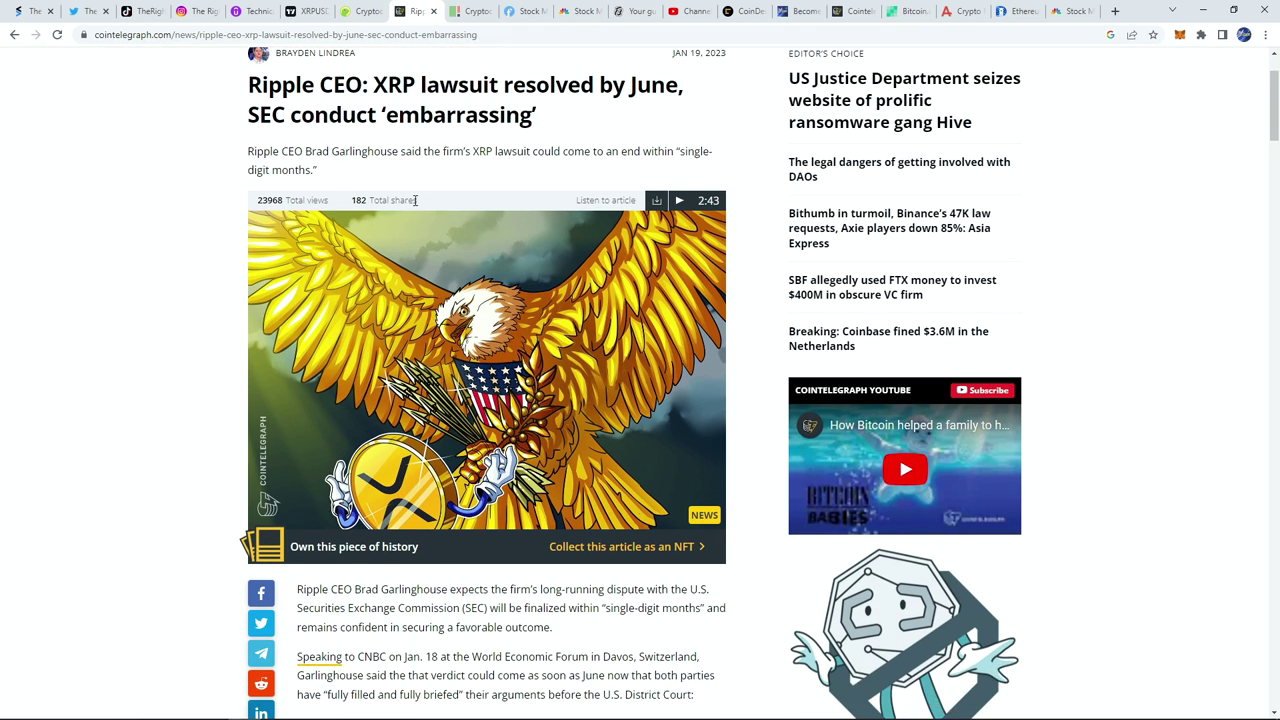
- Read the Ripple CEO's quote about a judge's decision in 2023, highlighting its text and clearing the selection
scroll(415, 200, "down", 5)
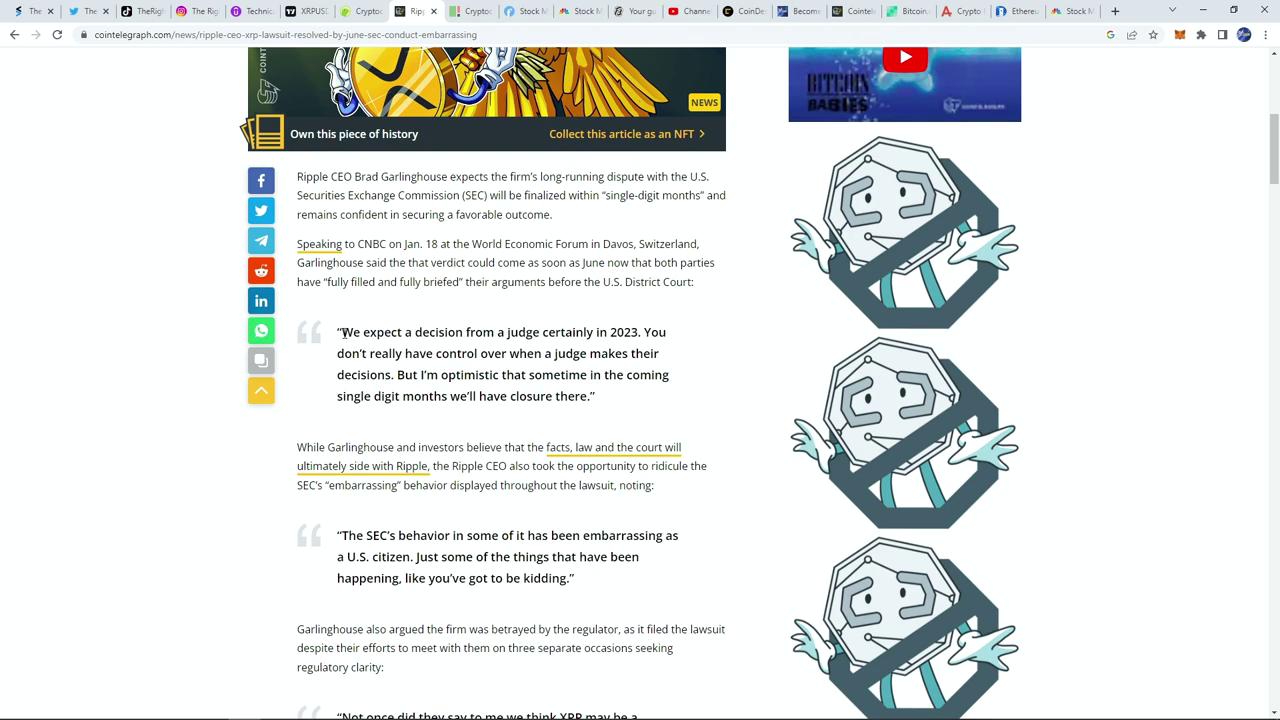
left_click_drag(339, 331, 650, 402)
left_click(640, 336)
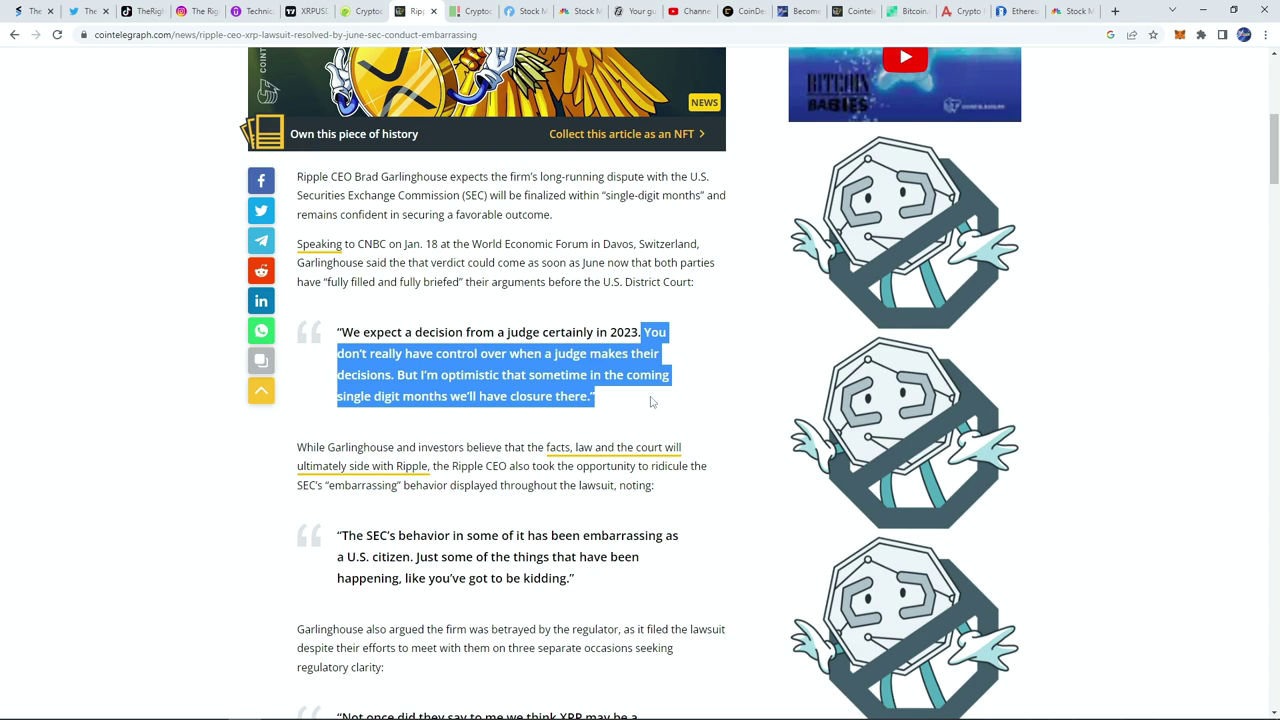
left_click(346, 393)
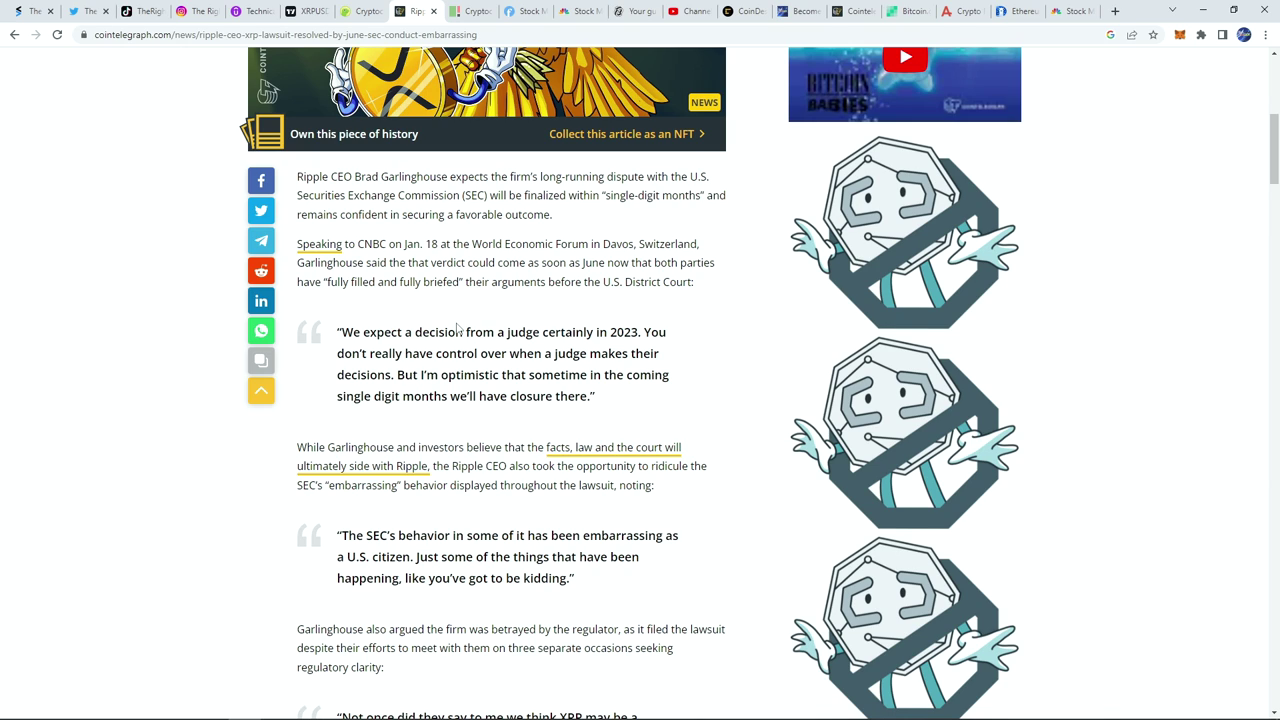
- Highlight the quote's opening sentence, and after it the part from "You don't really have control" to "closure there"
scroll(440, 420, "up", 2)
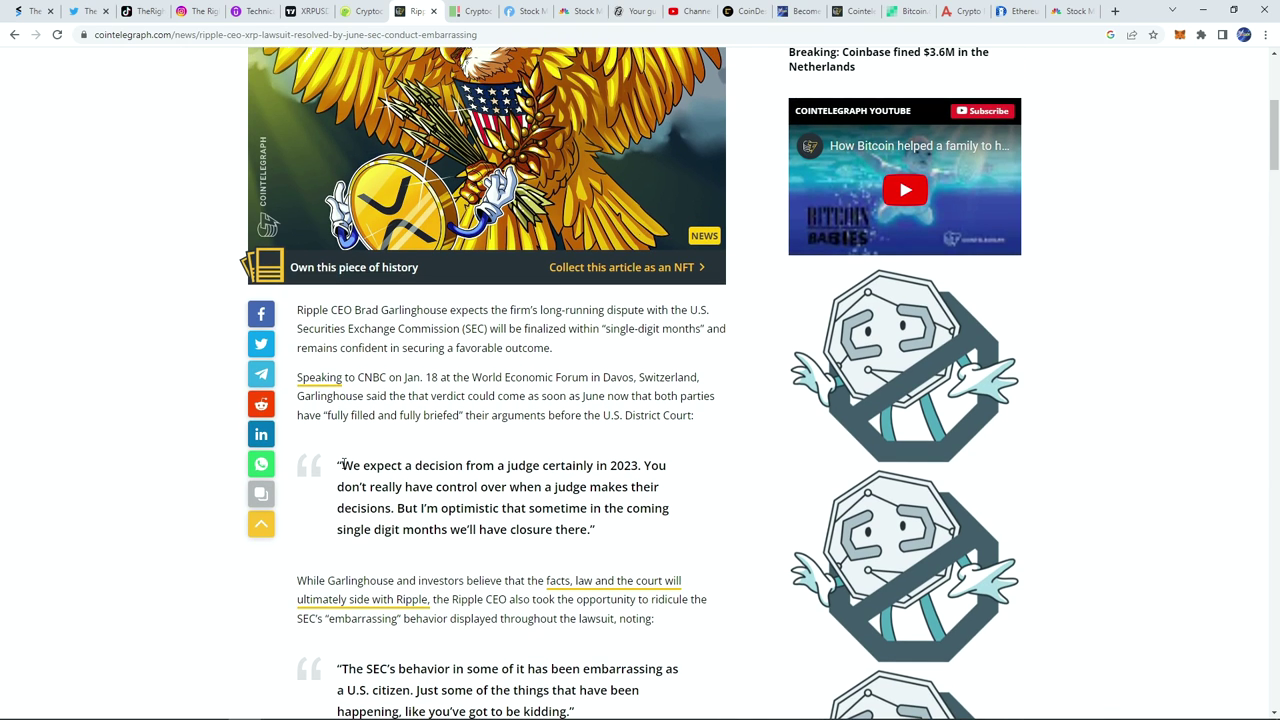
left_click_drag(341, 465, 639, 460)
left_click(640, 460)
left_click_drag(643, 465, 637, 516)
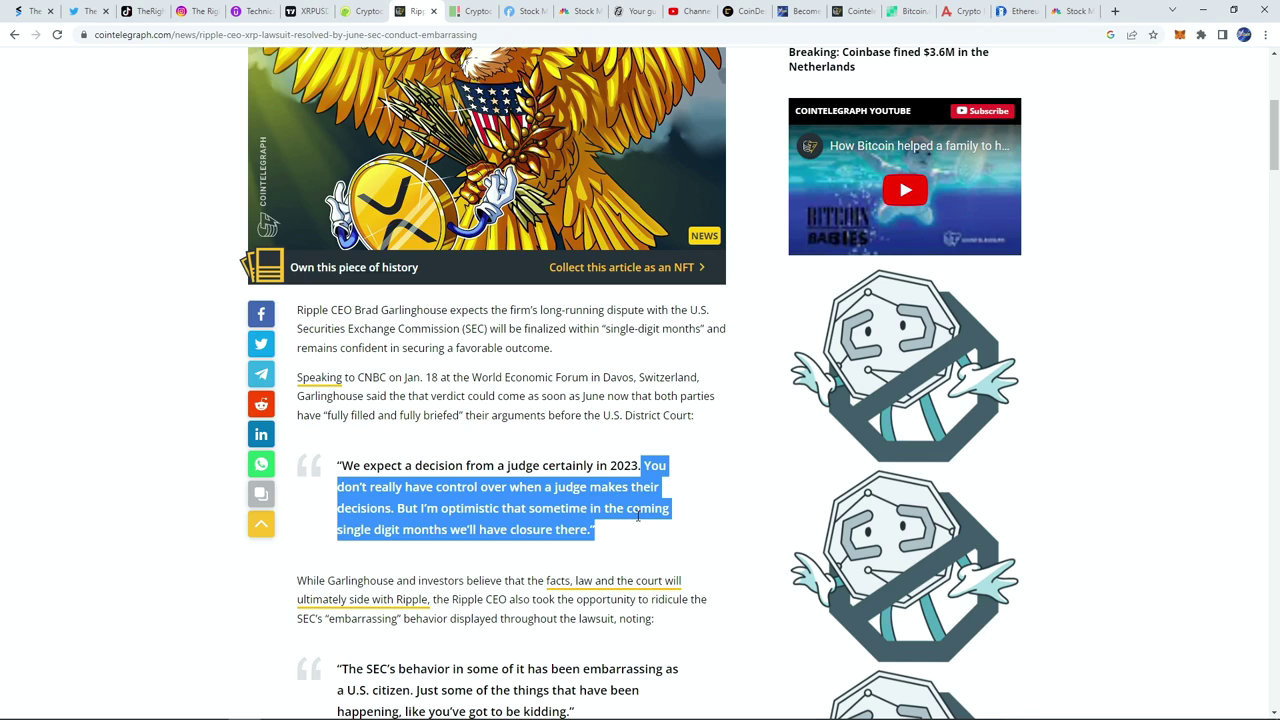
scroll(637, 516, "down", 2)
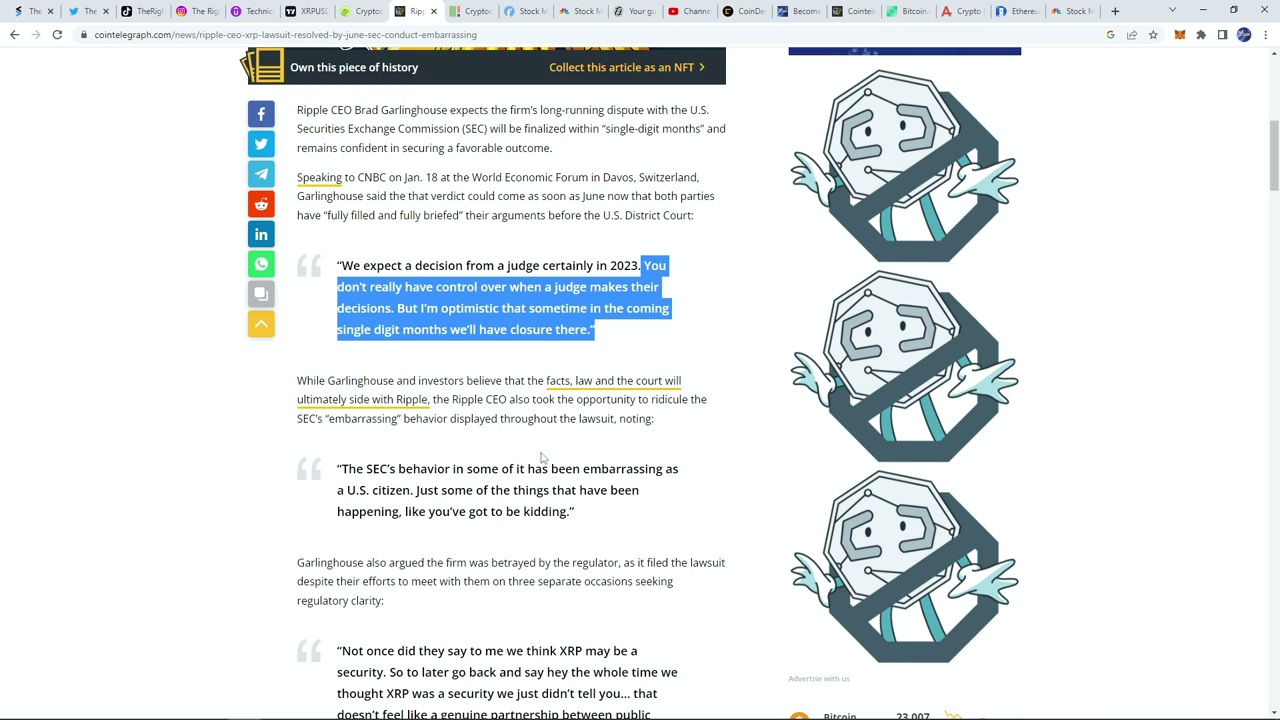
- Revisit the article's introduction, highlight the entire "We expect a decision from a judge" quote and clear the selection
scroll(614, 298, "up", 4)
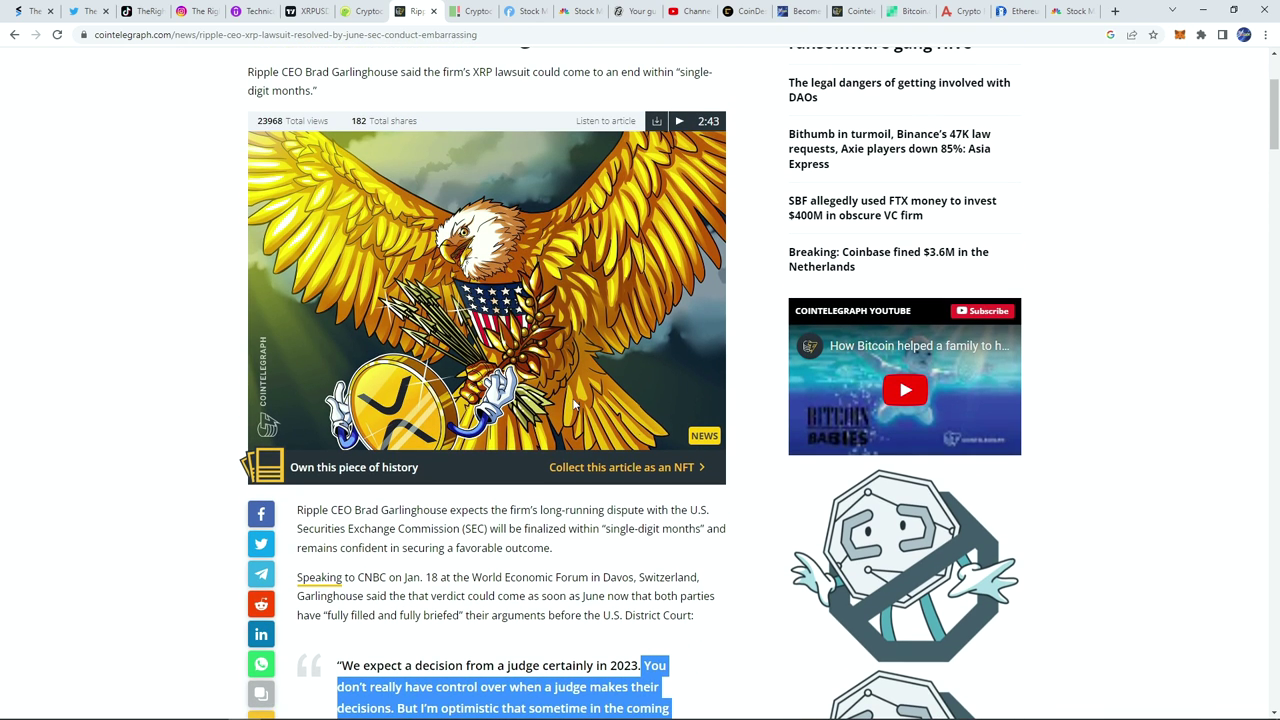
scroll(600, 393, "up", 1)
scroll(606, 405, "down", 2)
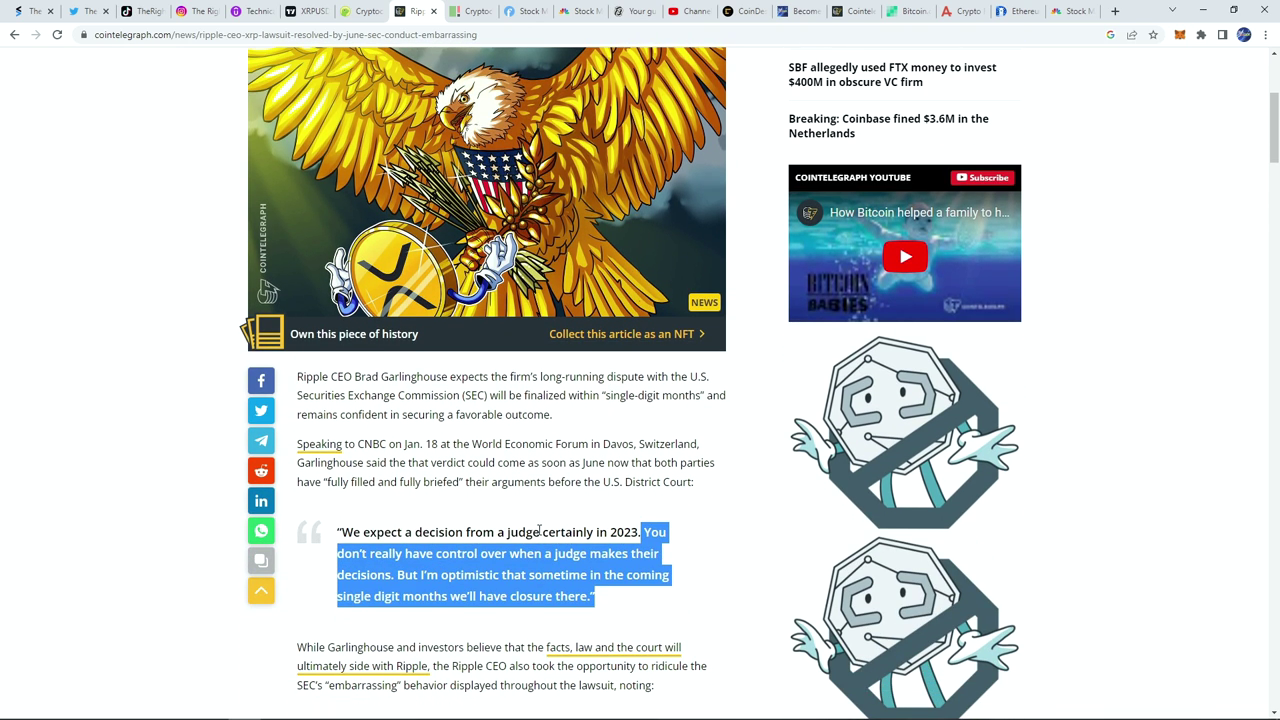
scroll(500, 480, "down", 2)
left_click_drag(349, 323, 630, 392)
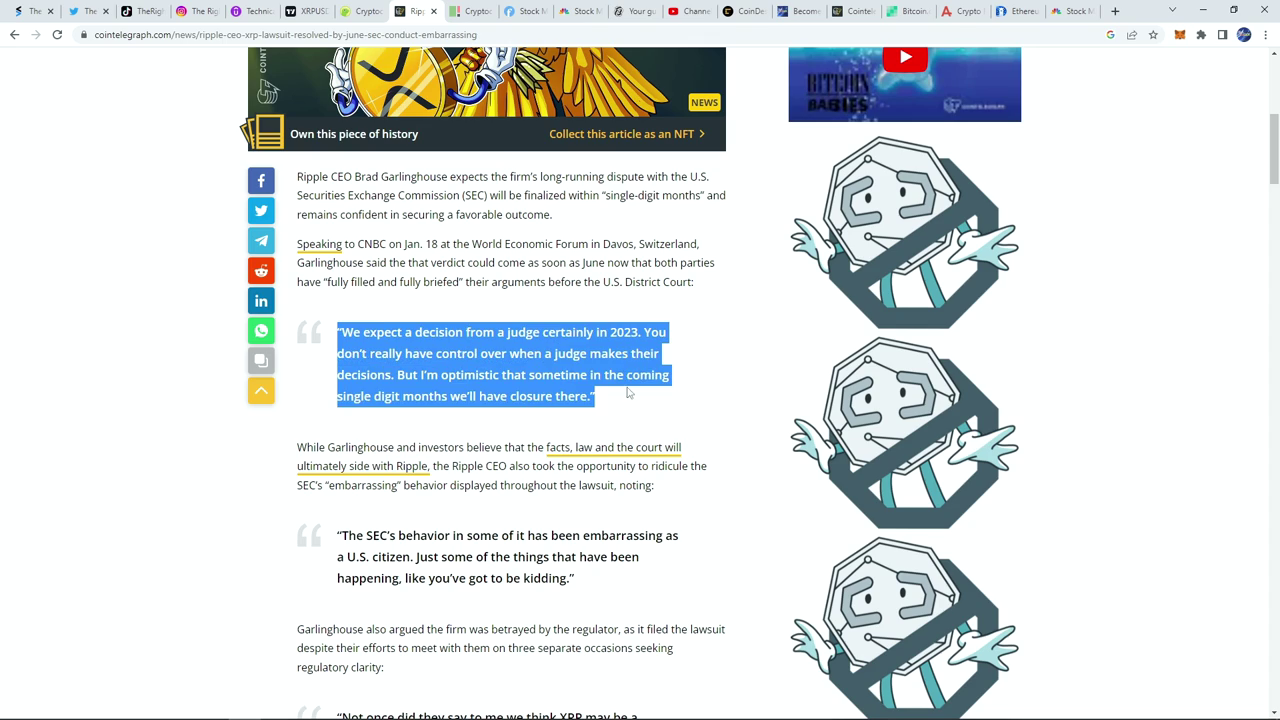
left_click(640, 405)
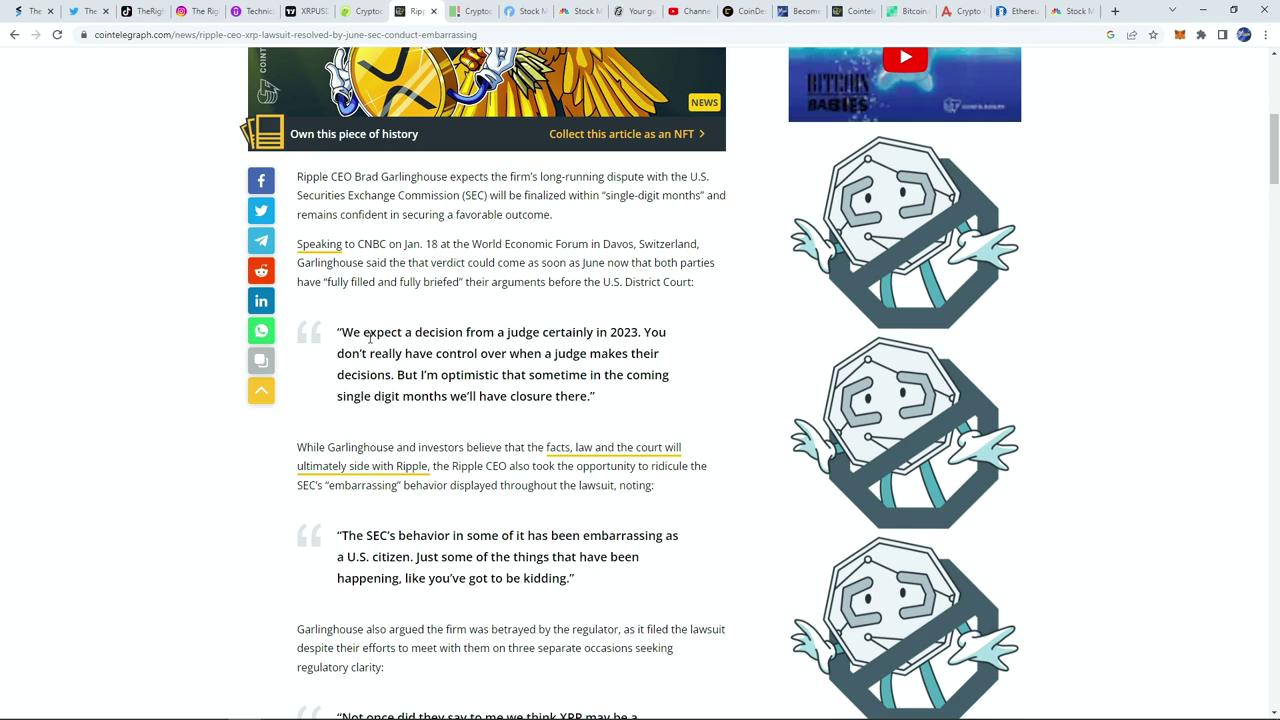
- Highlight the quotes on the SEC's embarrassing behavior and on never being told that XRP may be a security
scroll(369, 338, "down", 3)
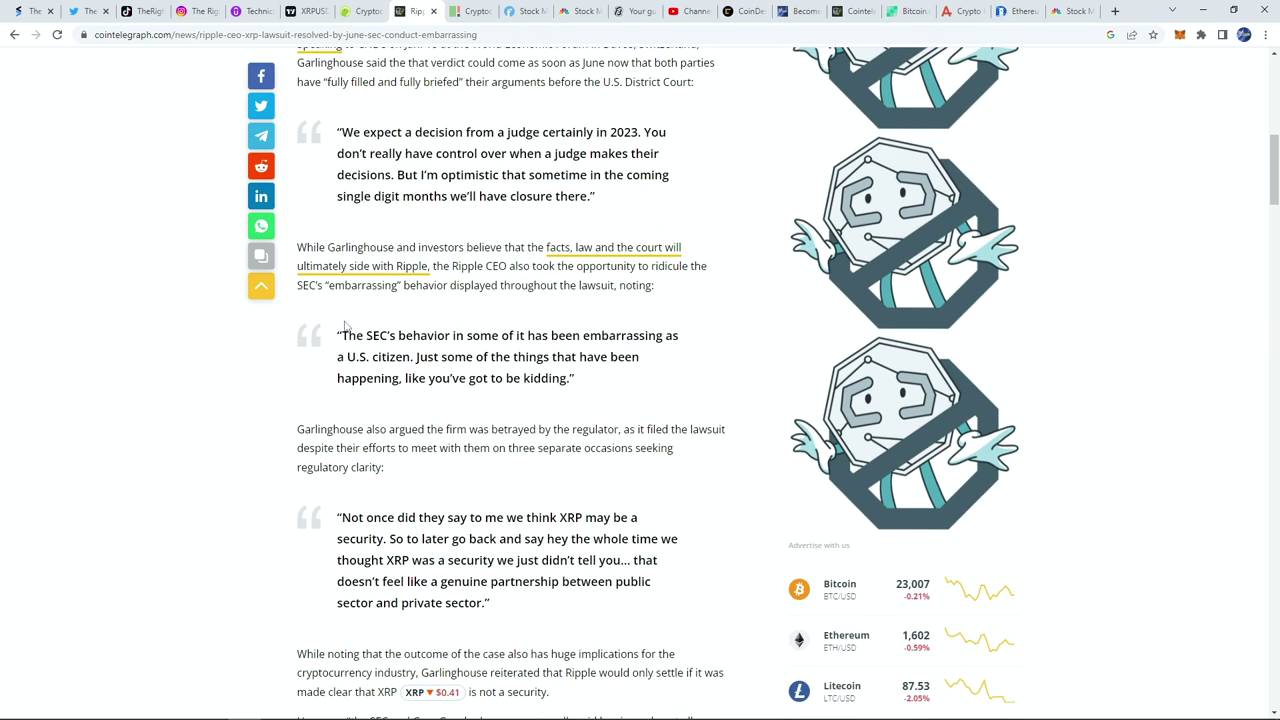
left_click_drag(343, 326, 612, 379)
left_click(612, 379)
scroll(420, 350, "down", 2)
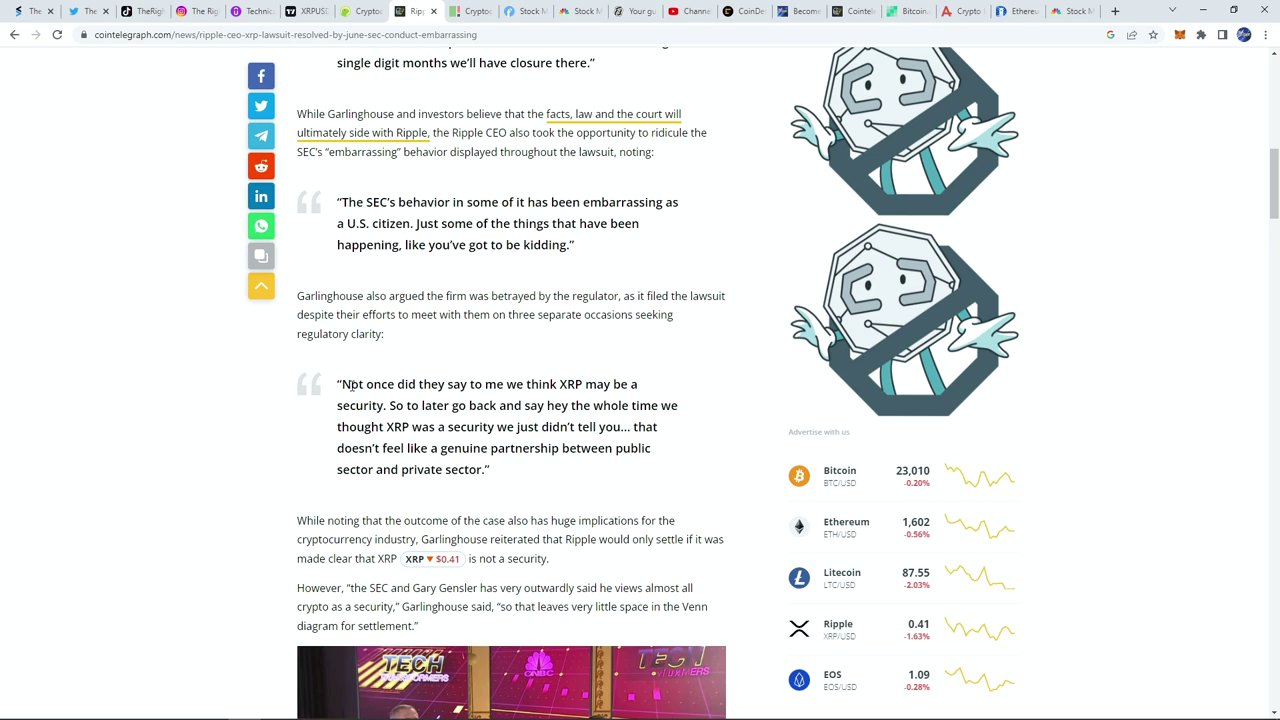
left_click_drag(345, 384, 667, 435)
left_click(665, 435)
- Skim the rest of the article through the lawsuit background, and return to the quote expecting a 2023 decision
scroll(693, 290, "down", 3)
scroll(693, 290, "down", 3)
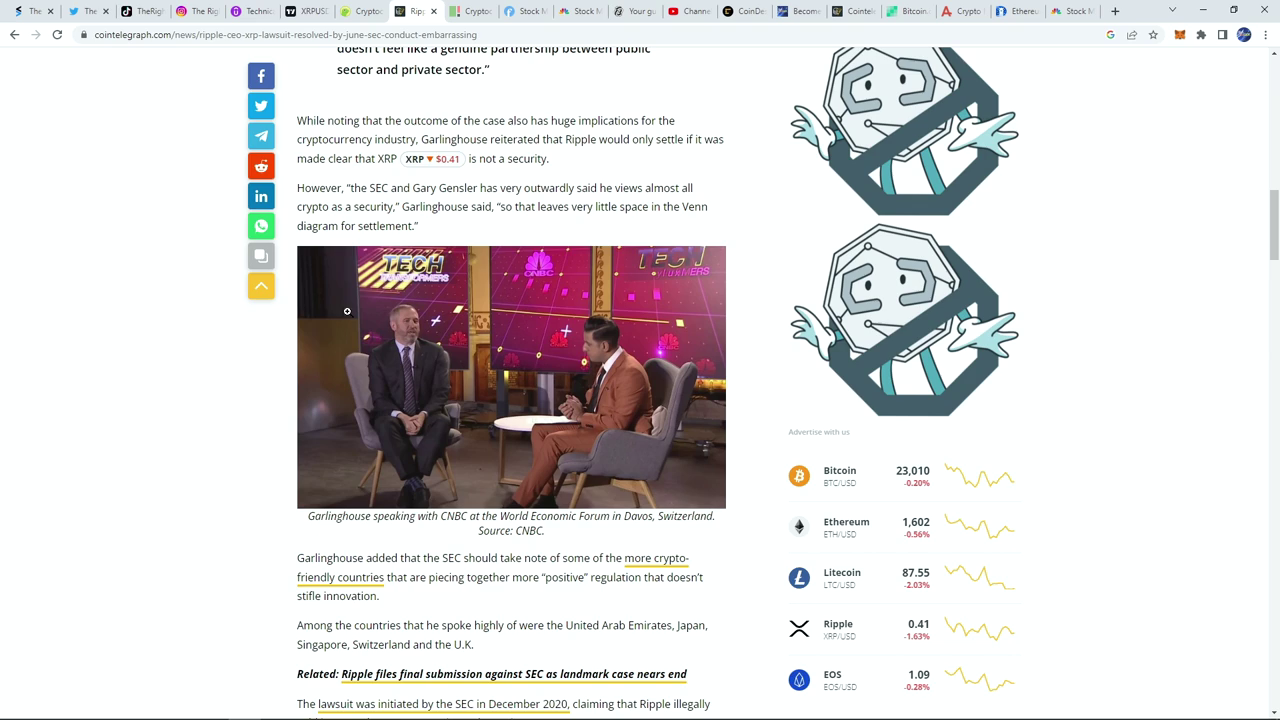
scroll(212, 412, "down", 2)
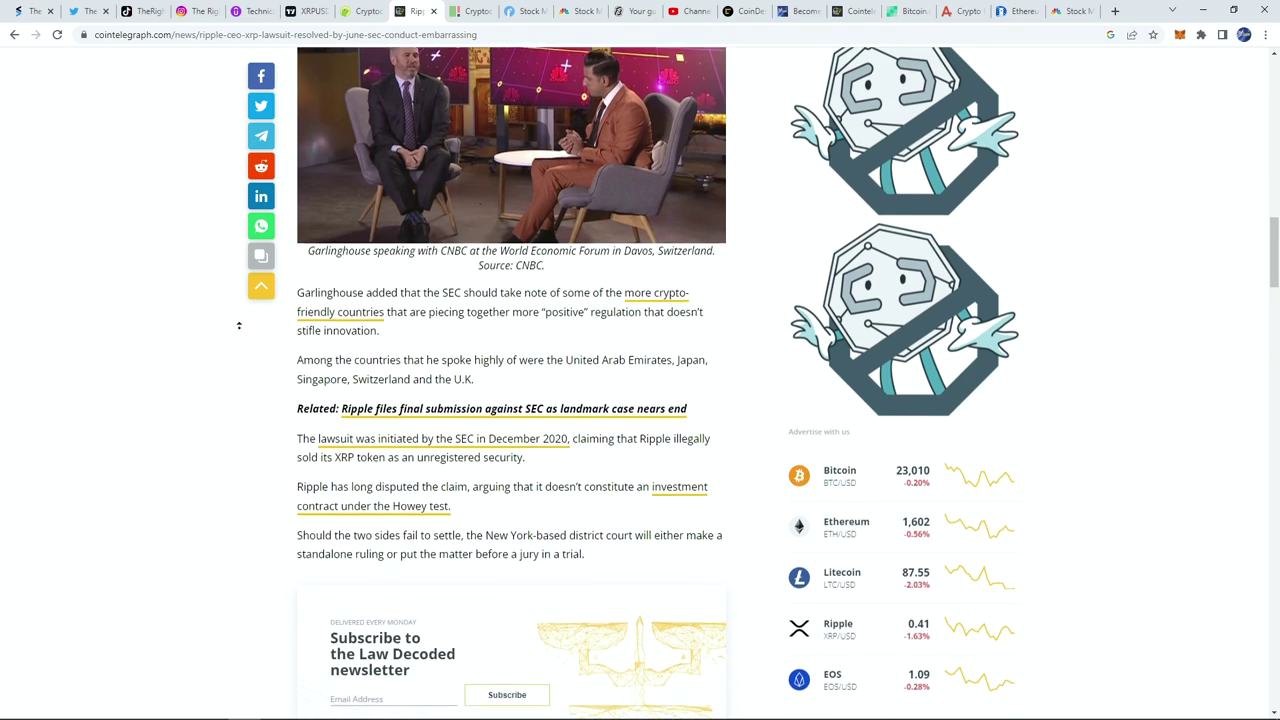
scroll(185, 320, "up", 12)
scroll(145, 330, "down", 2)
scroll(145, 330, "down", 2)
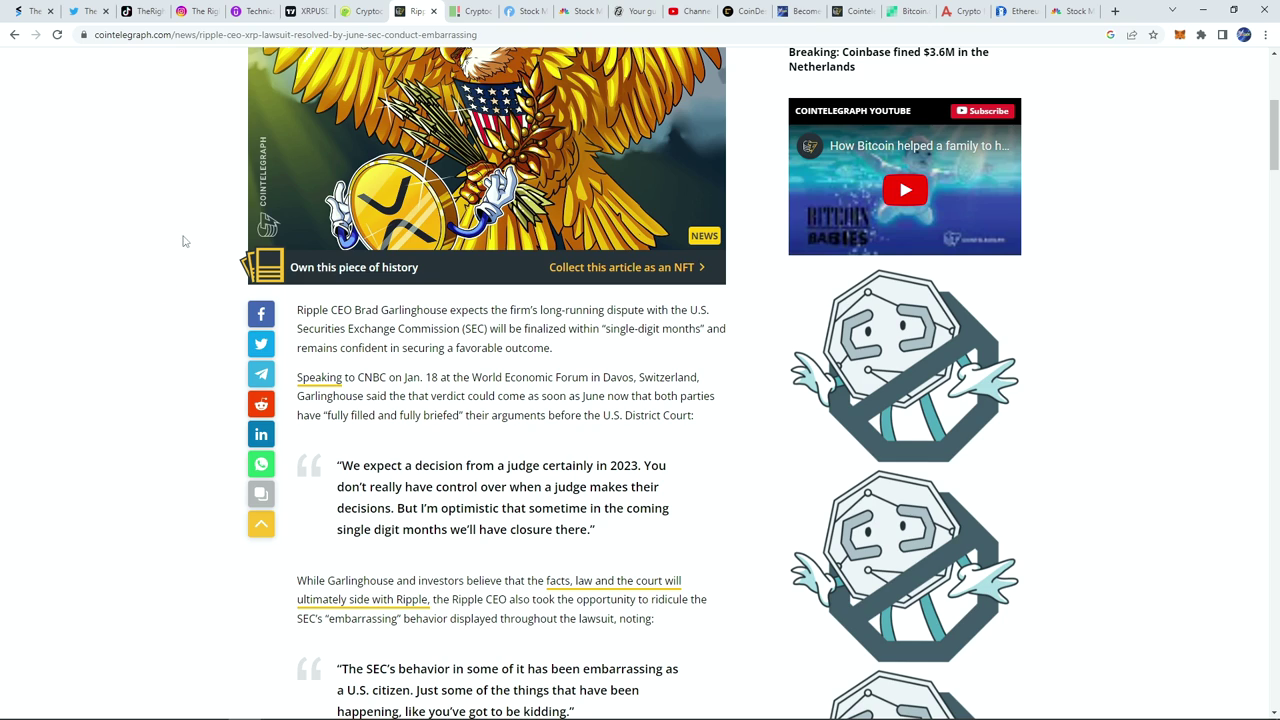
- Check the XRPUSD chart on TradingView and go back to the headline of the Cointelegraph lawsuit article
left_click(305, 11)
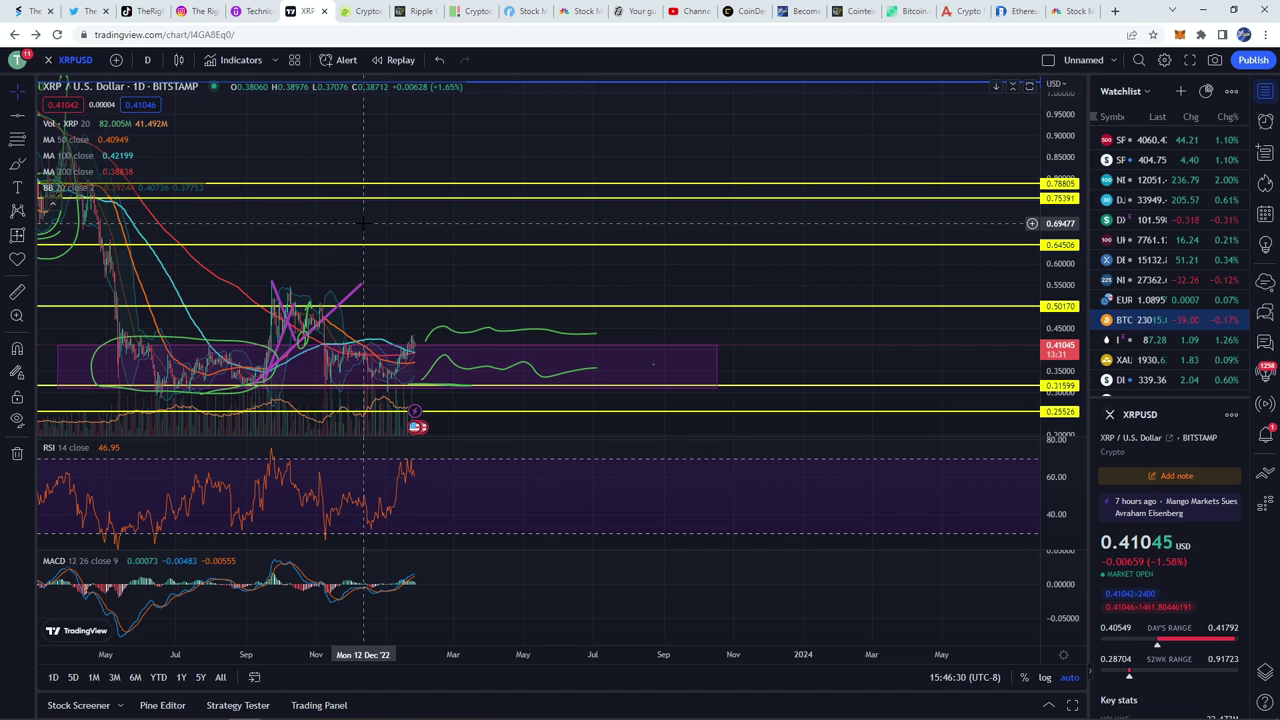
left_click(420, 13)
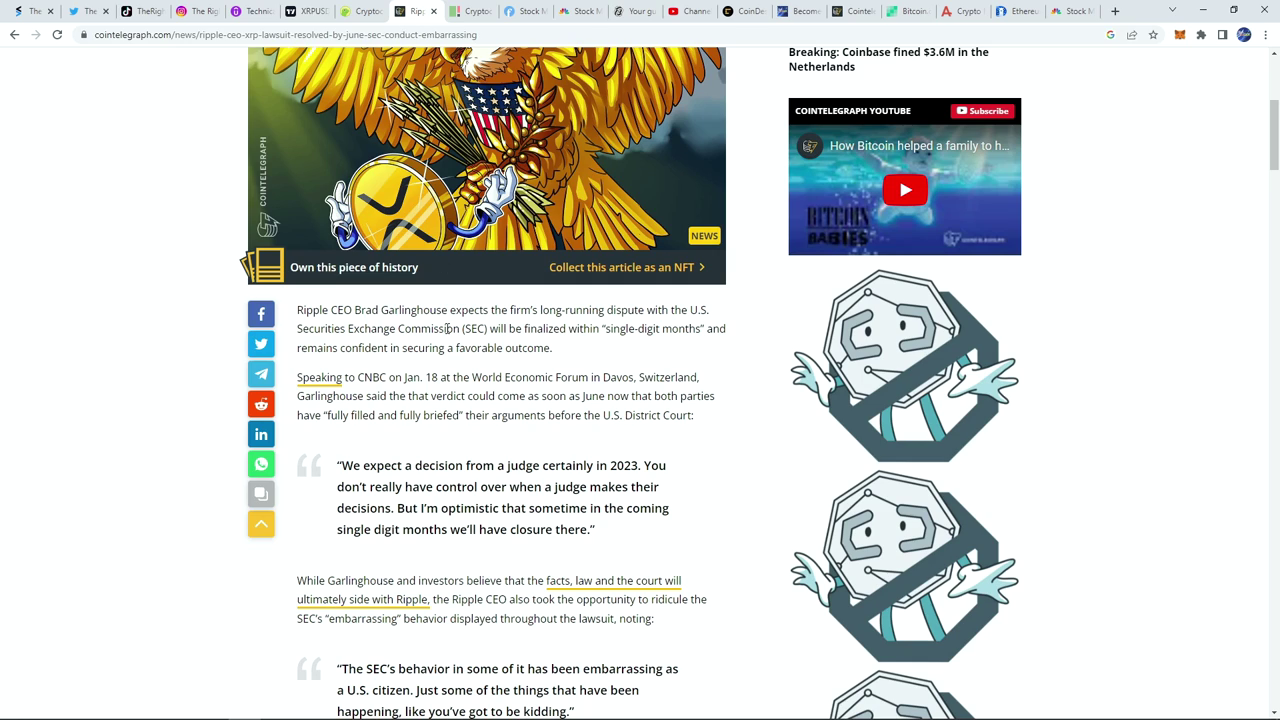
scroll(287, 456, "up", 5)
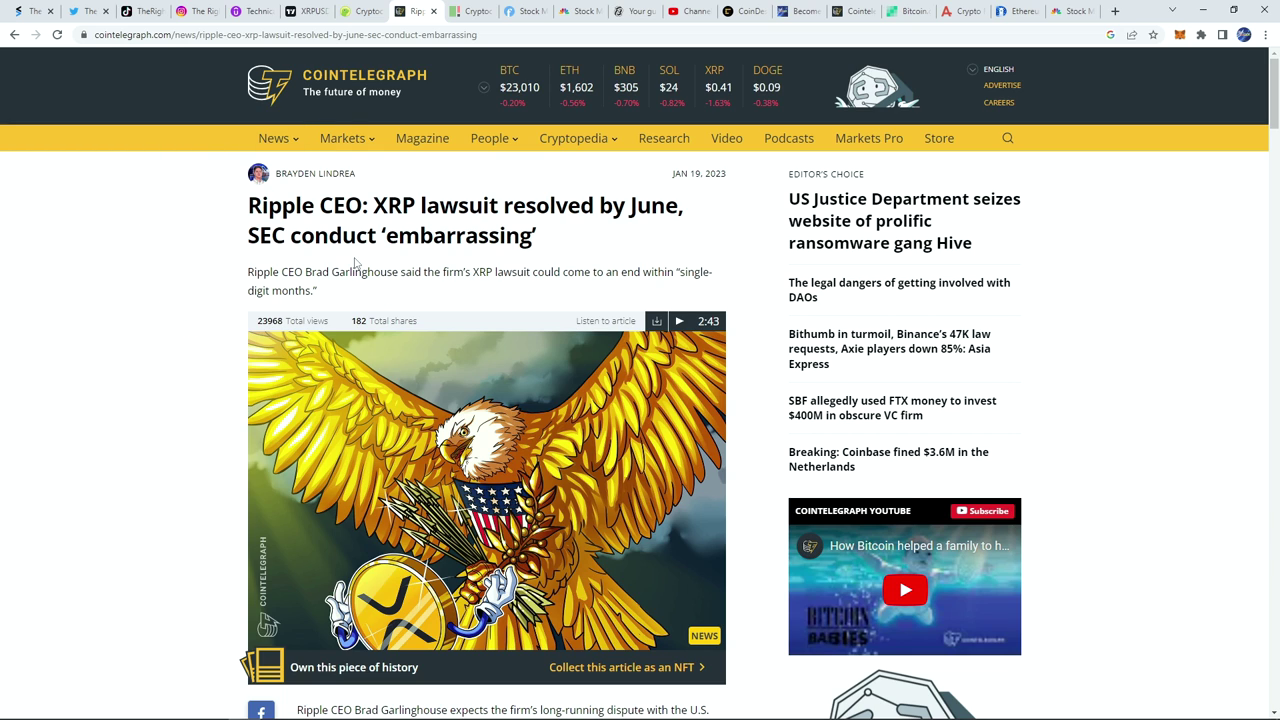
- Review XRPUSD's price action from late 2021 to now on TradingView, and switch to CoinGecko's coin price list
left_click(310, 11)
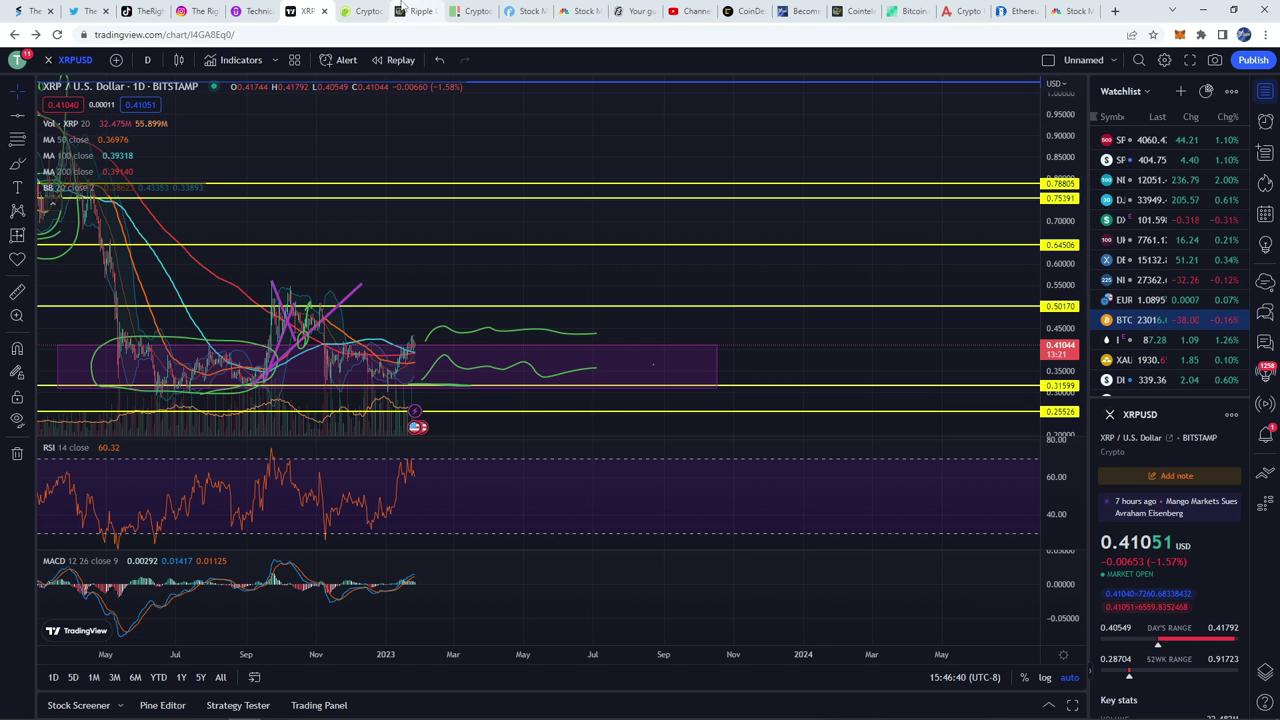
scroll(369, 195, "down", 5)
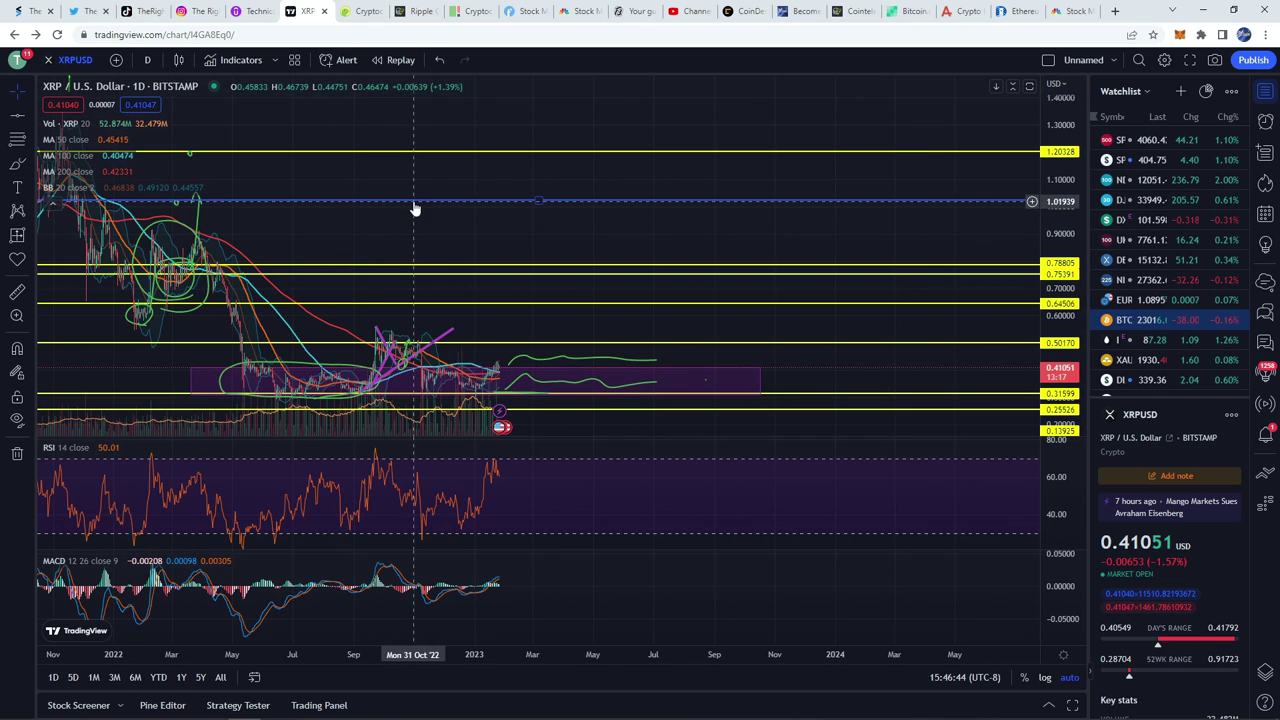
left_click(367, 11)
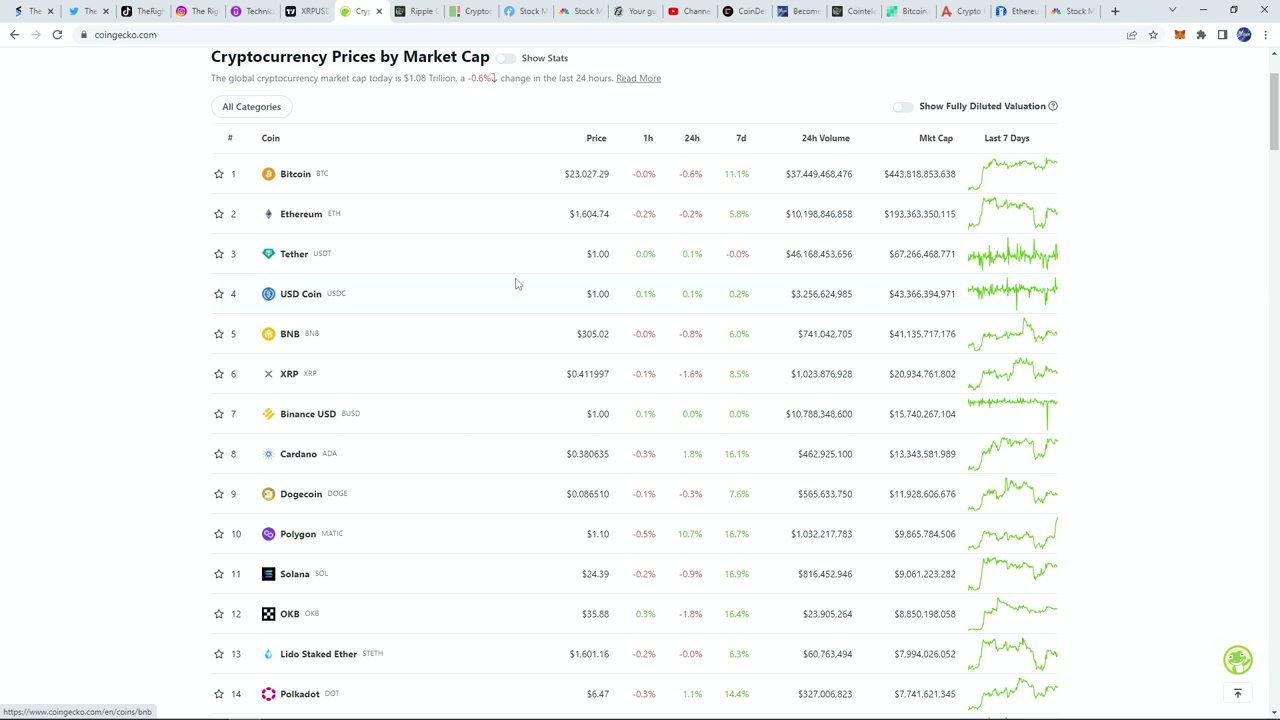
- Check the one-month crypto heat map on Coin360, and return to XRPUSD's recent candles on TradingView
left_click(479, 19)
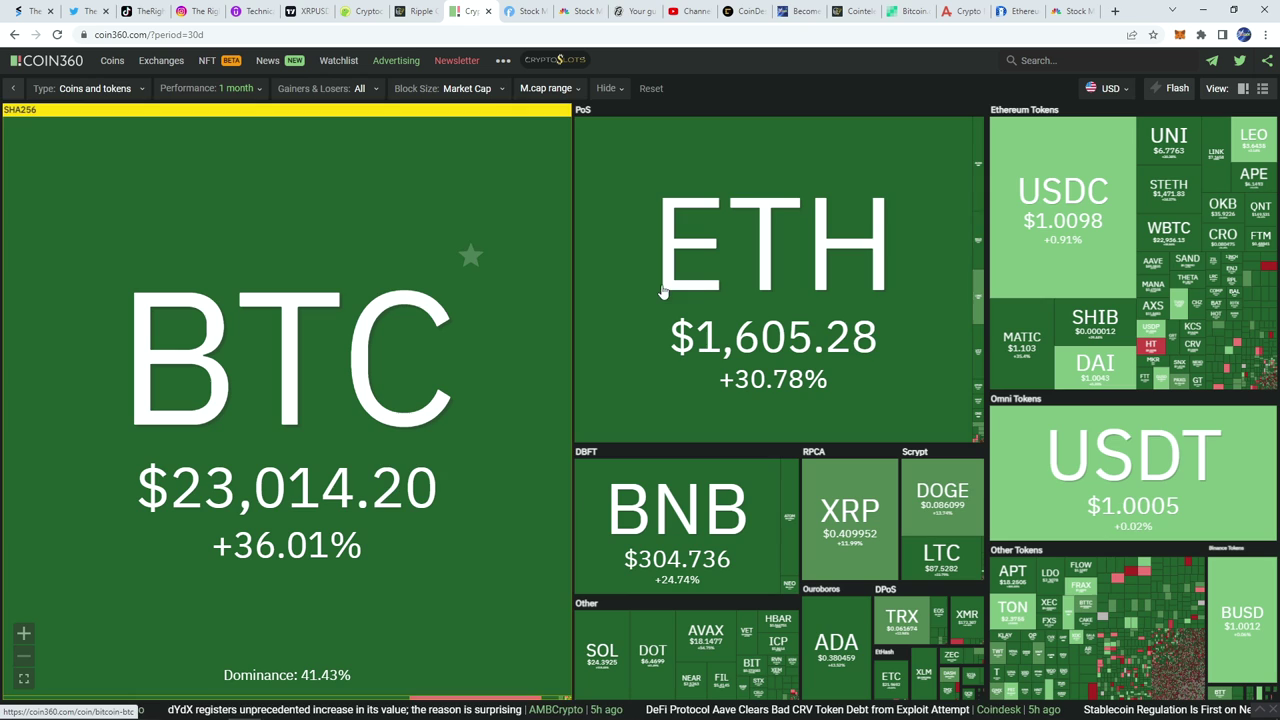
left_click(302, 11)
scroll(351, 400, "up", 2)
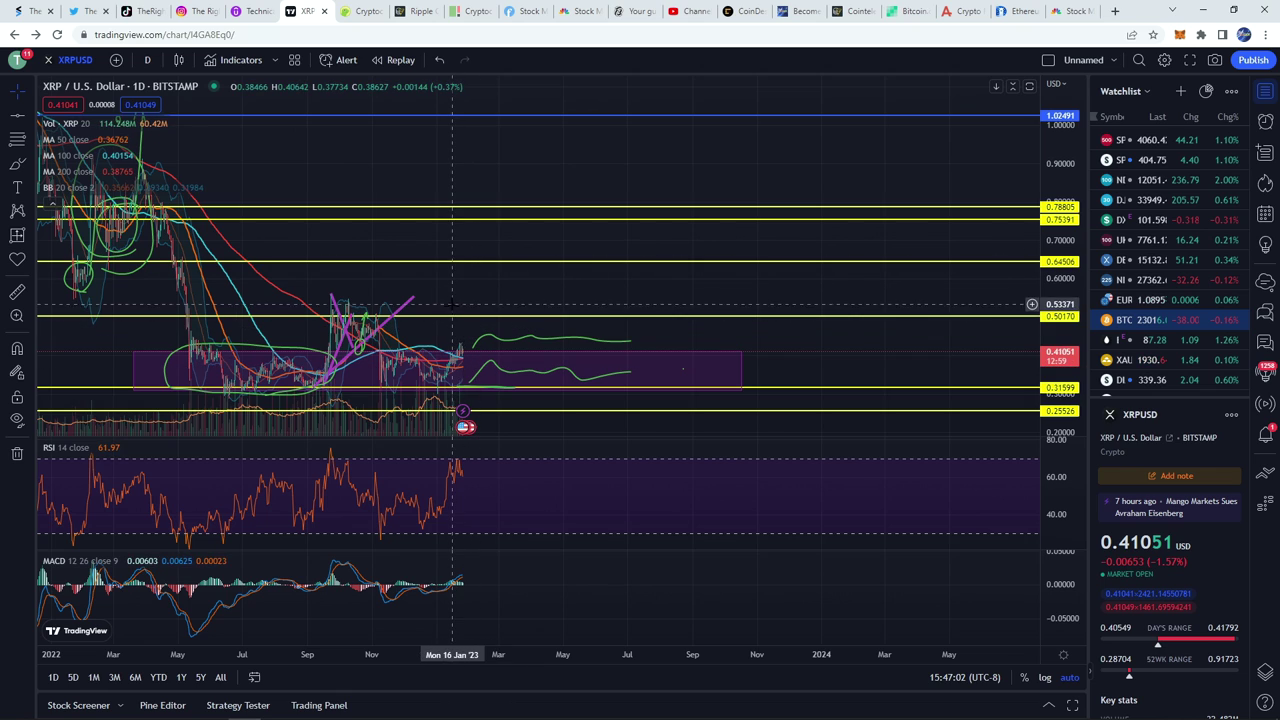
scroll(451, 316, "up", 1)
scroll(370, 380, "up", 2)
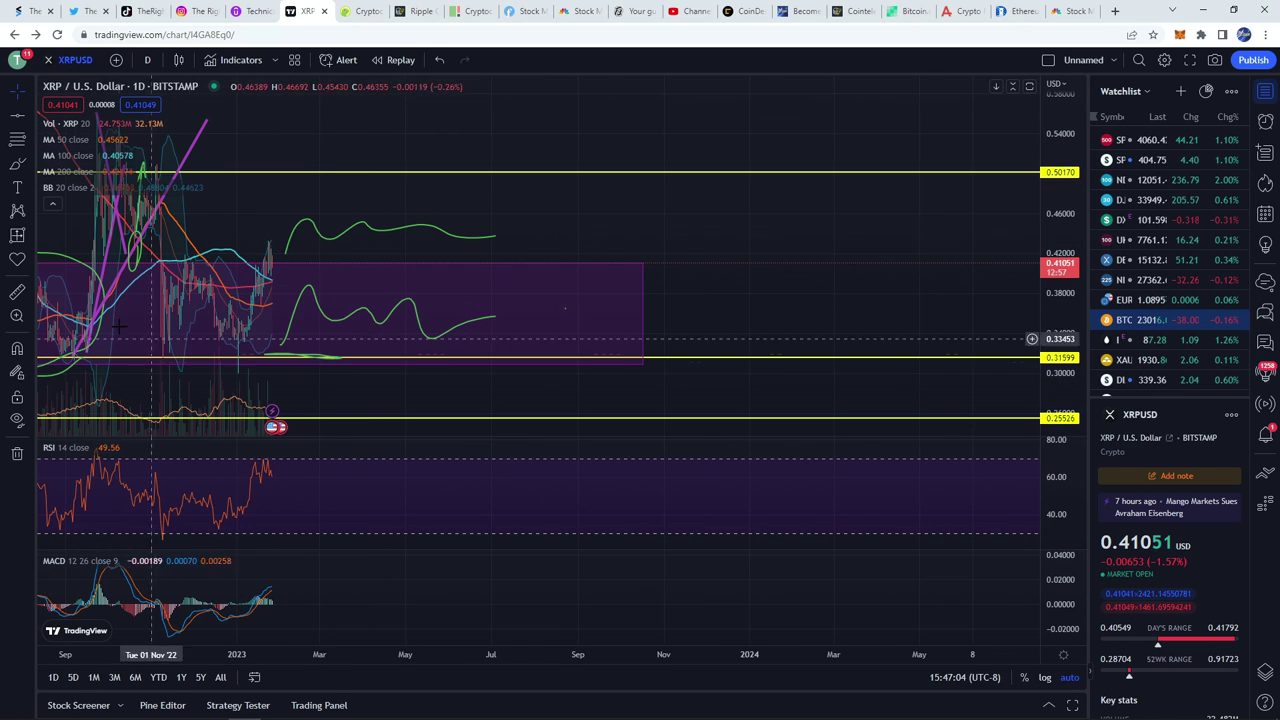
- Measure XRP's percentage rise from the January 2023 price near the 0.31599 support line up to the current price
left_click(17, 291)
scroll(232, 350, "down", 1)
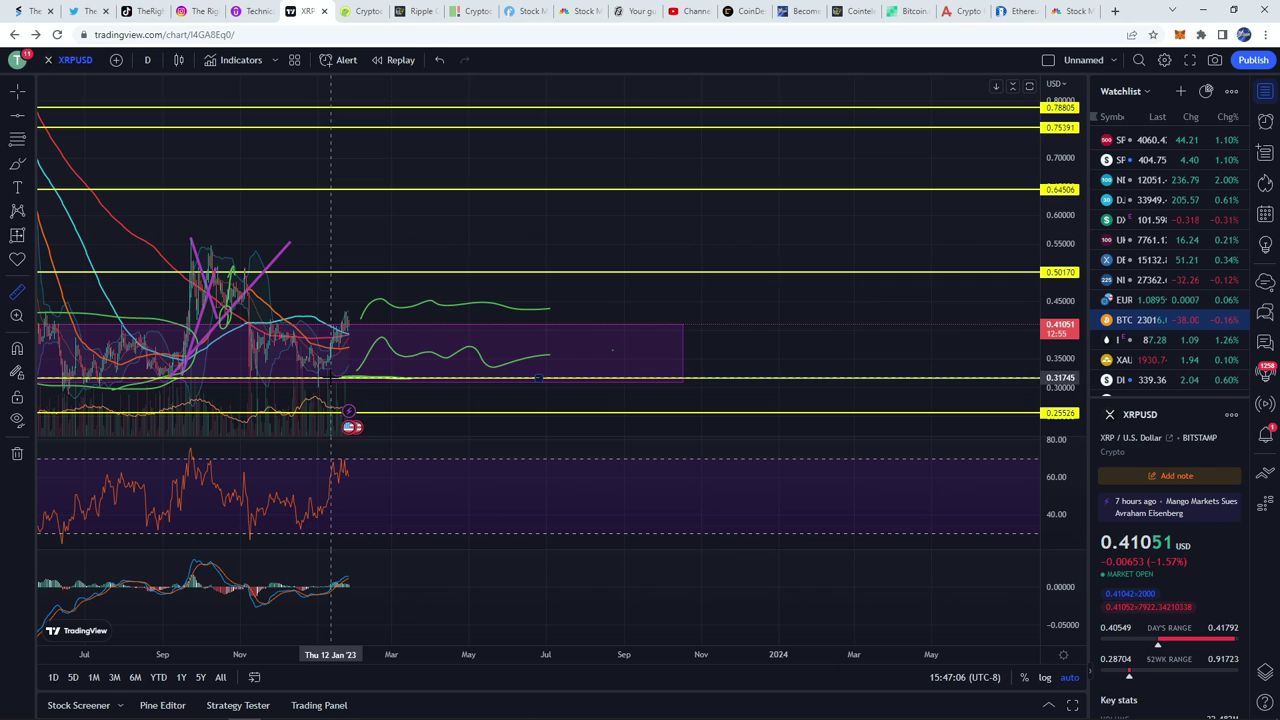
left_click(332, 372)
left_click(345, 305)
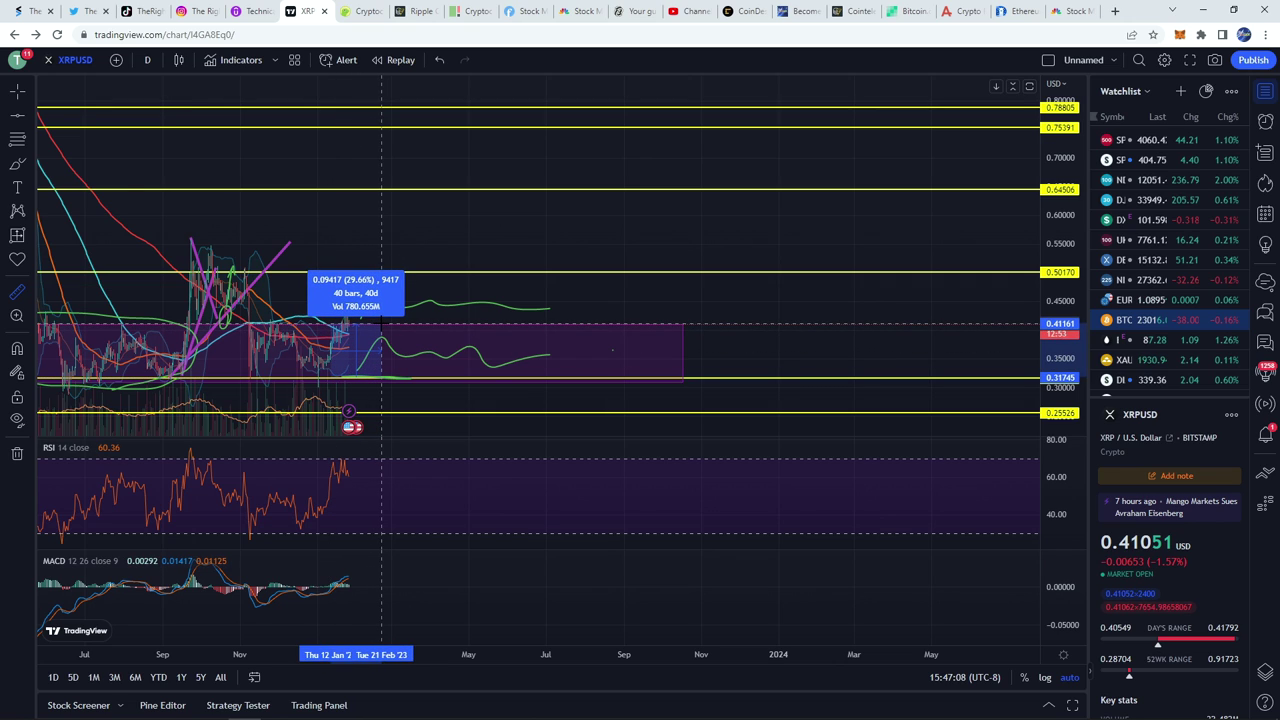
left_click(345, 354)
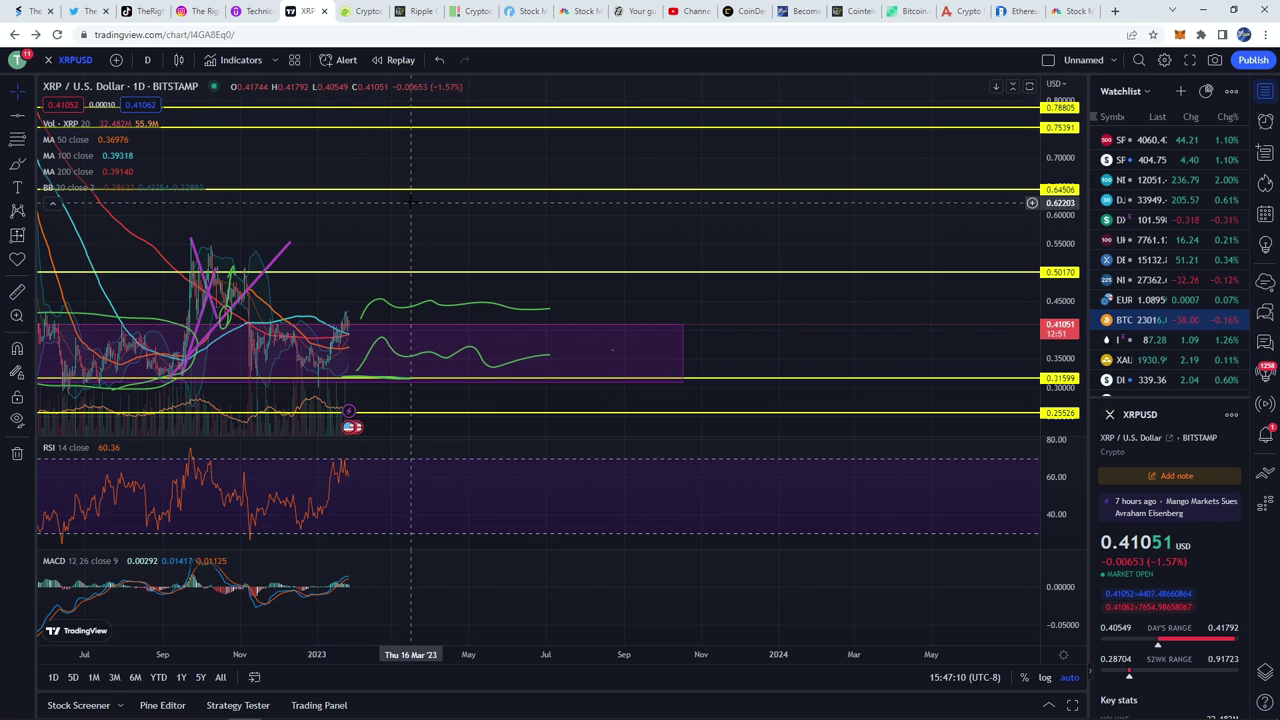
- Measure the potential percentage rise from XRP's current price toward the 0.75391 resistance line
scroll(355, 272, "down", 2)
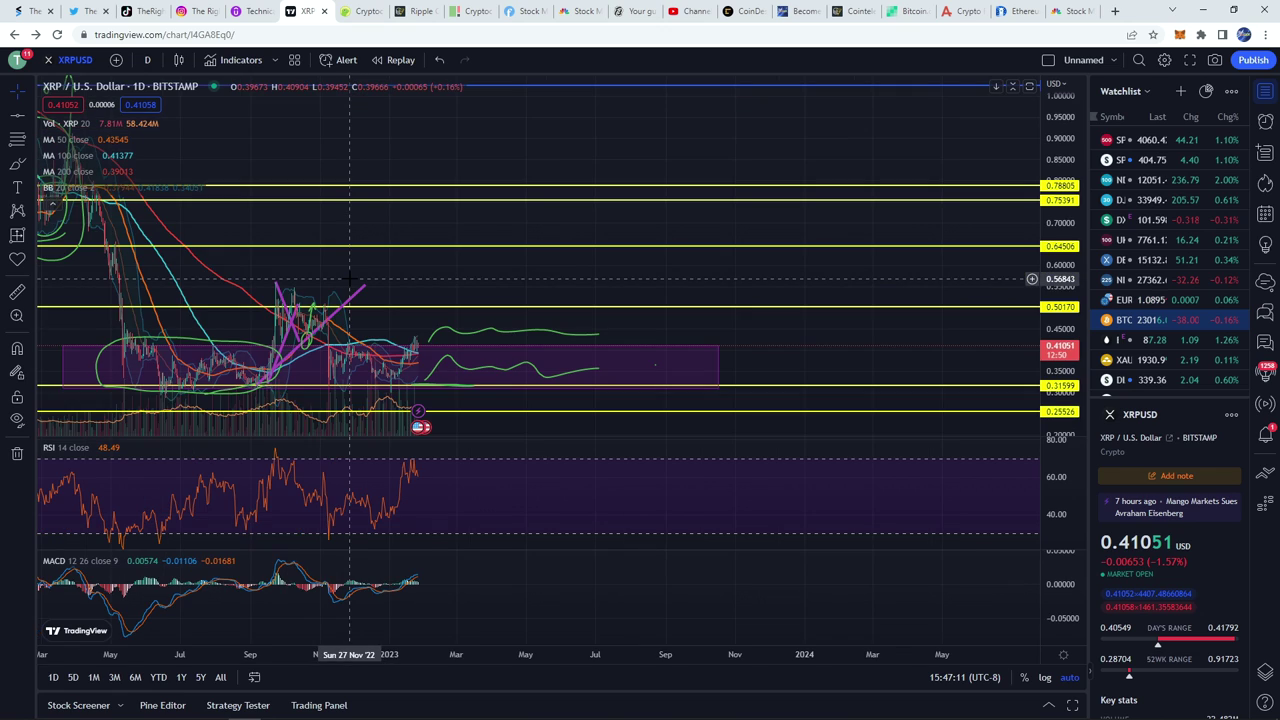
scroll(350, 272, "down", 1)
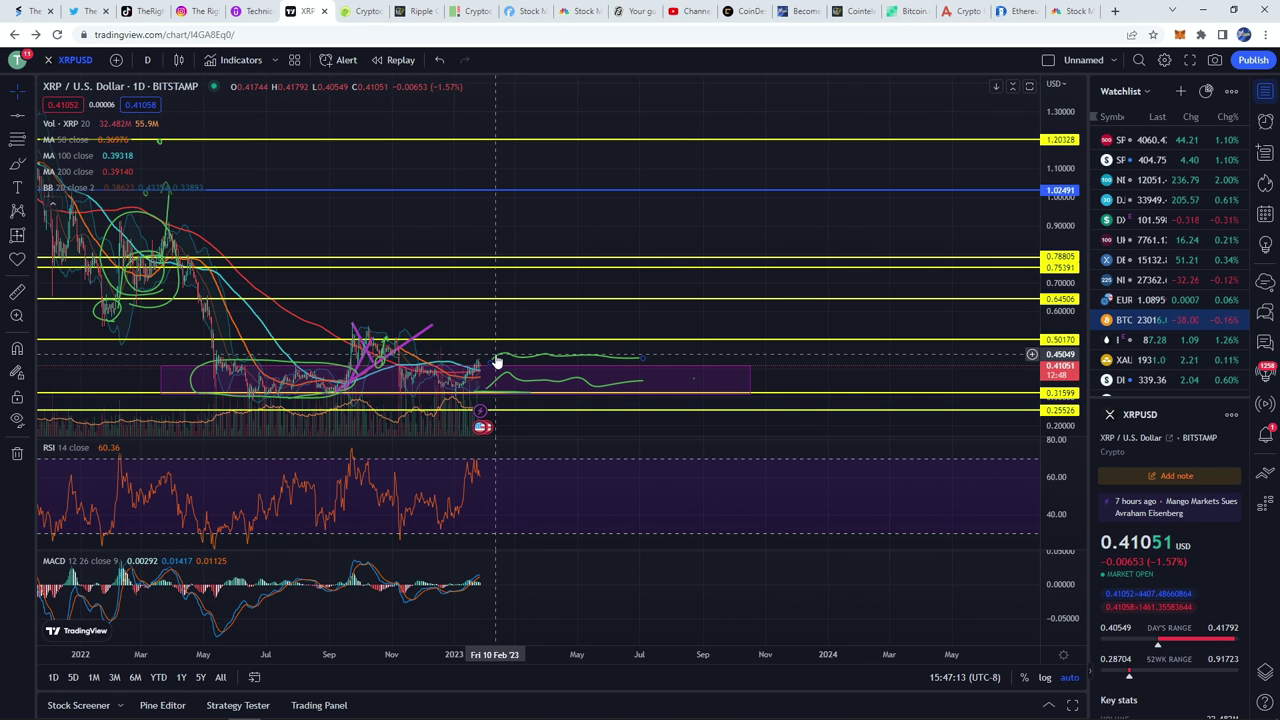
scroll(497, 361, "up", 2)
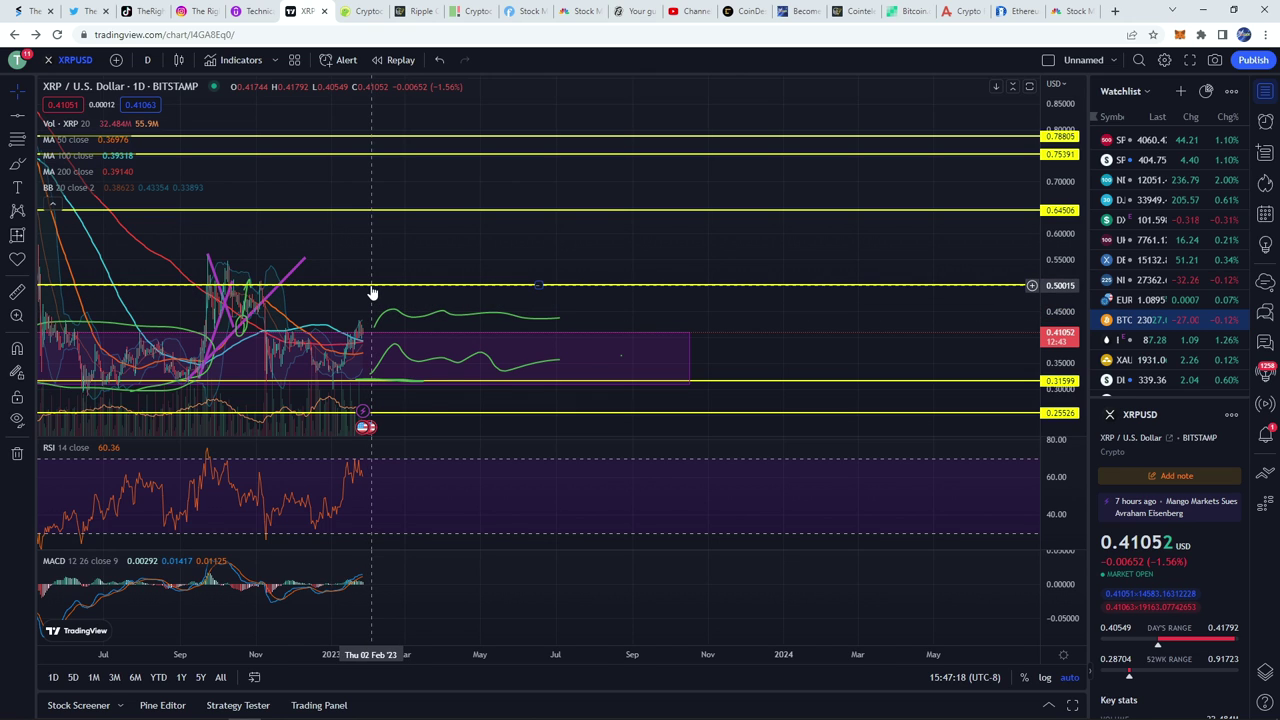
scroll(371, 293, "down", 2)
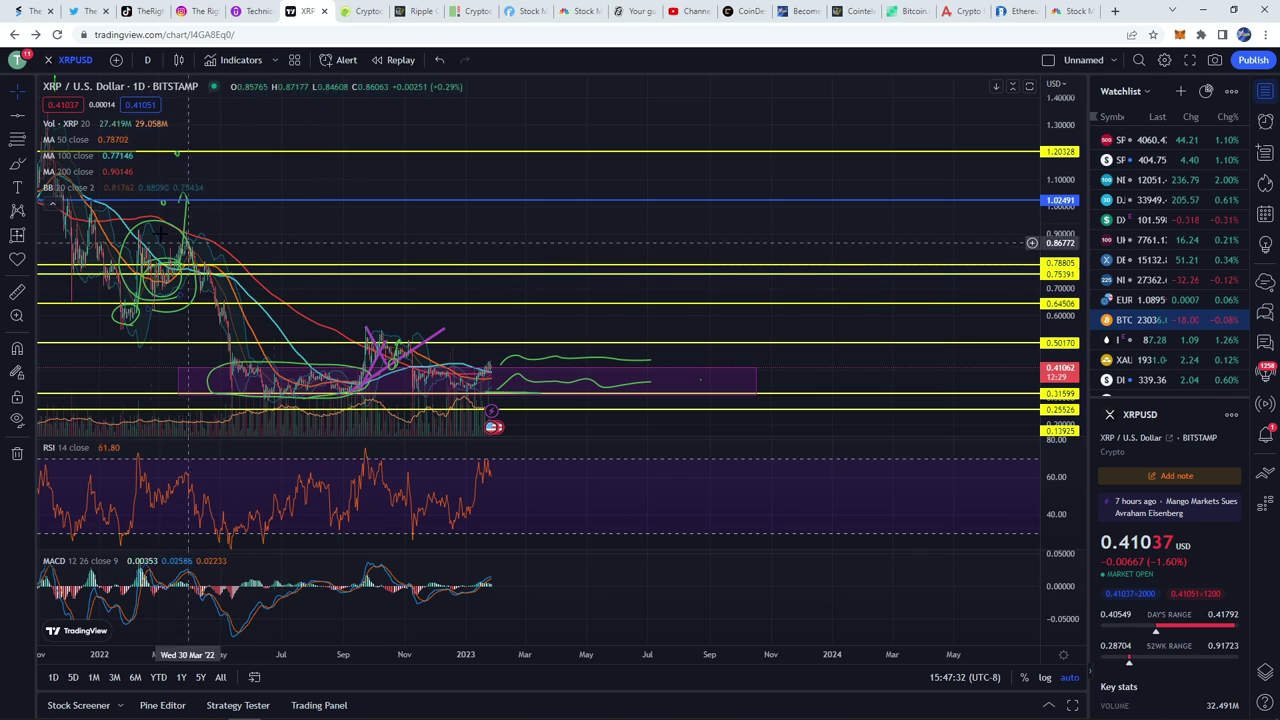
left_click(17, 292)
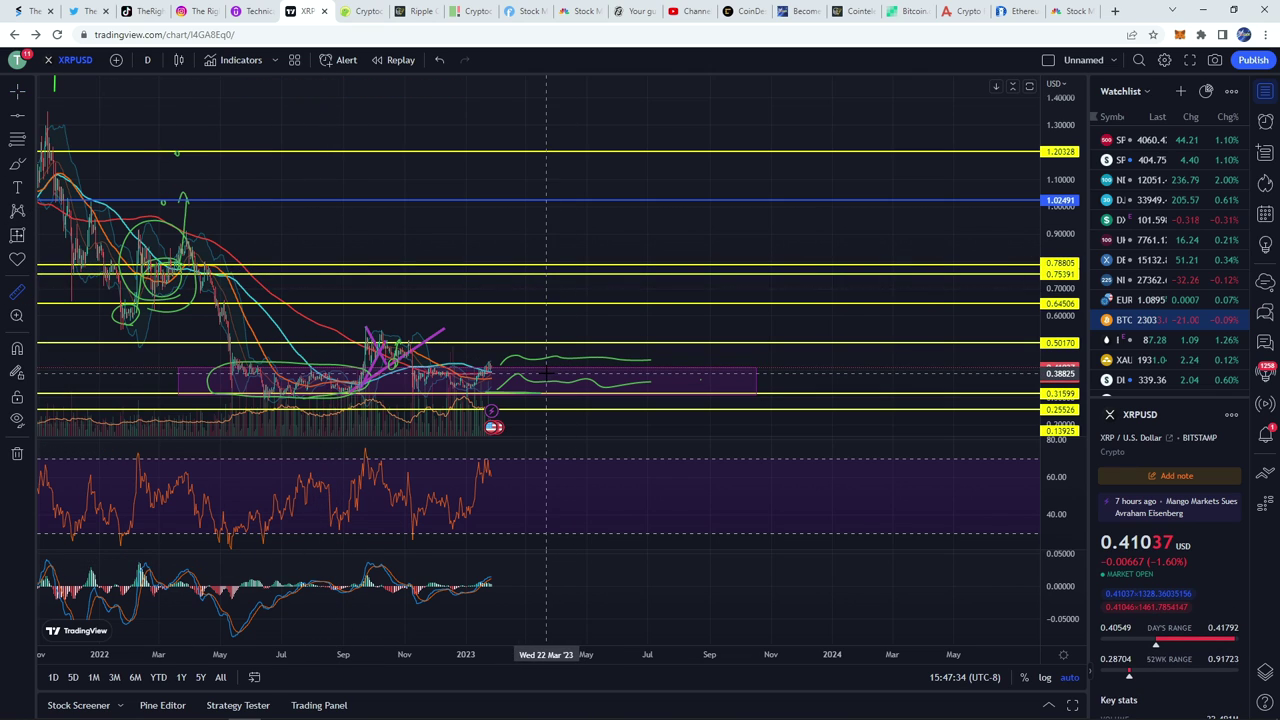
left_click(534, 369)
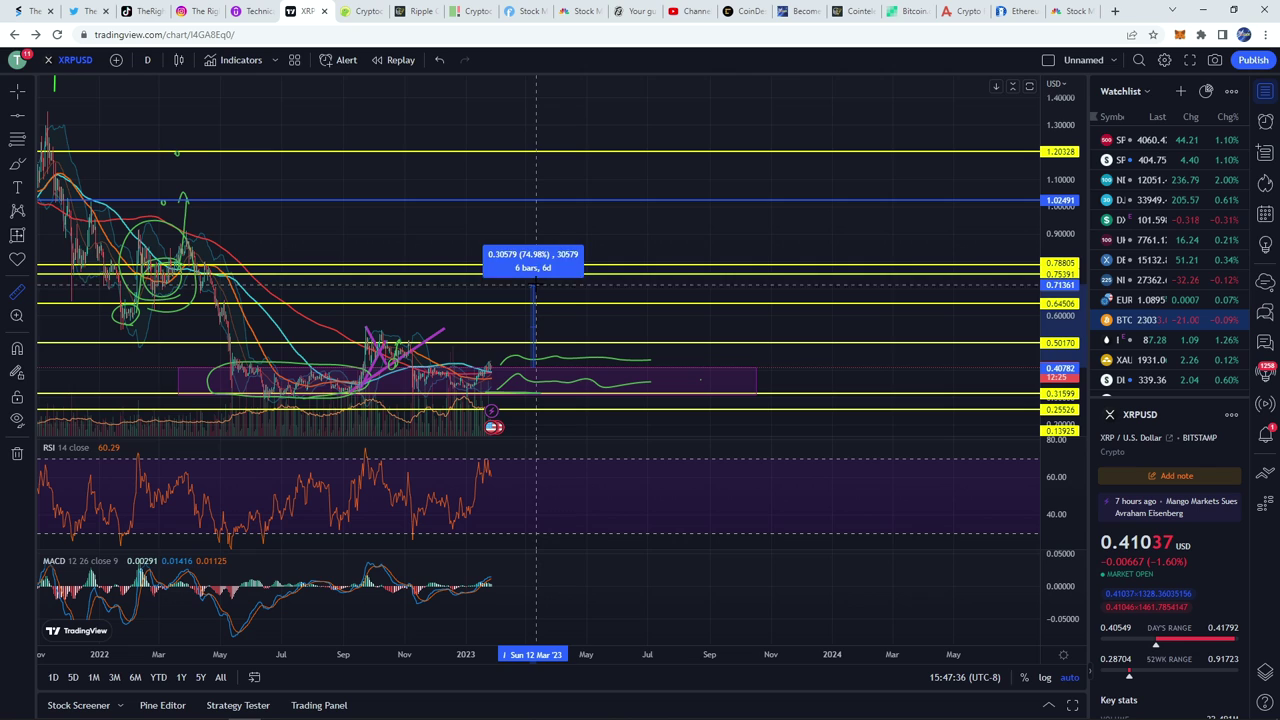
key("Escape")
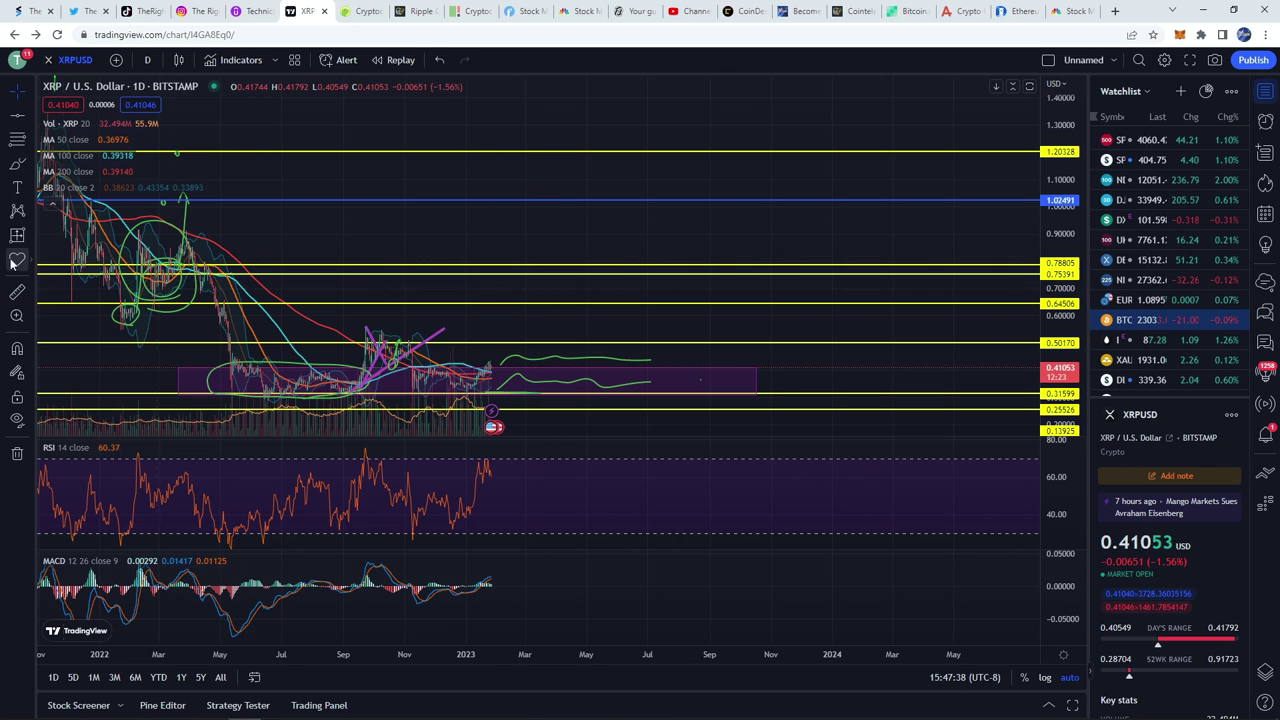
- Measure the potential percentage rise from the 0.31599 support line toward the 0.64506 resistance line
left_click(17, 290)
left_click(500, 395)
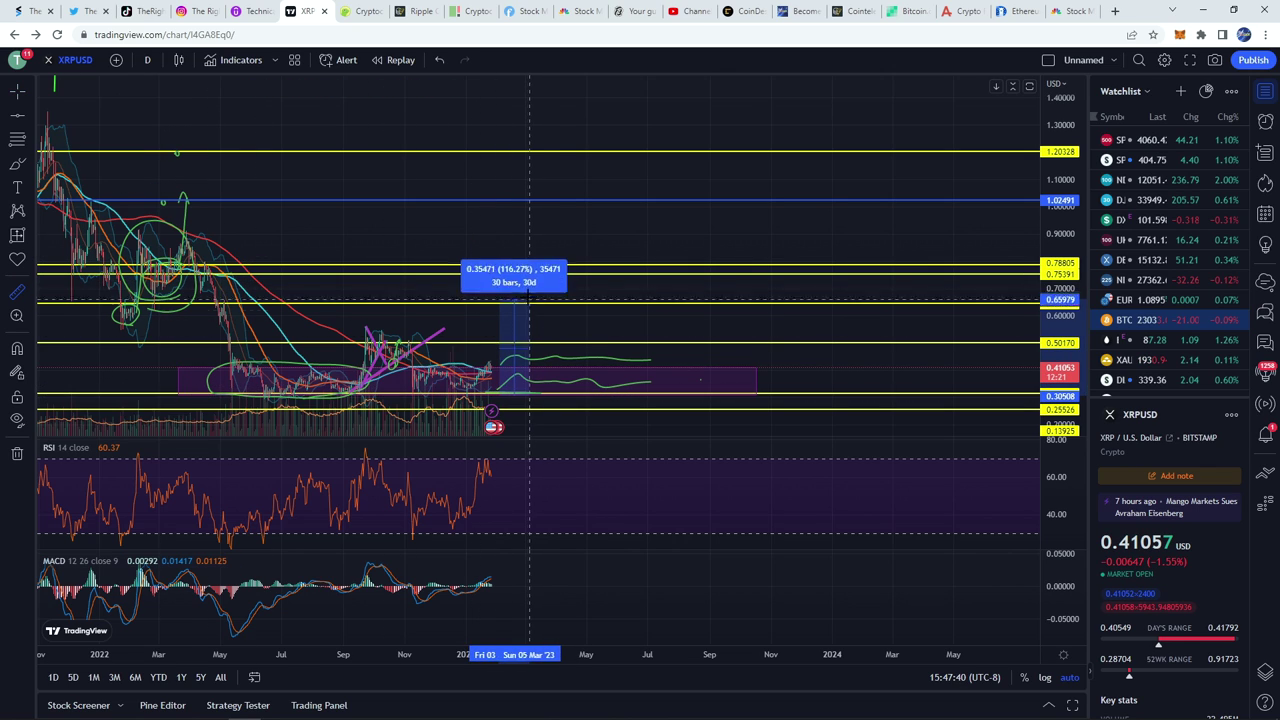
left_click(640, 302)
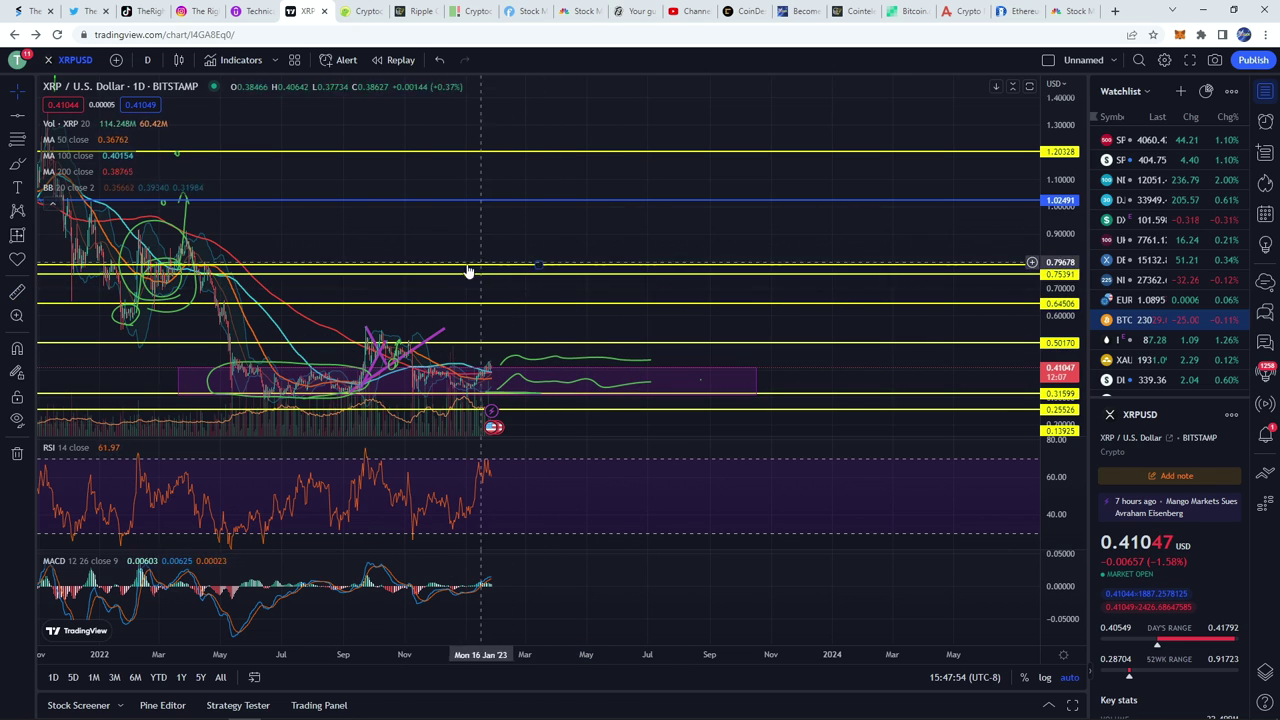
scroll(466, 272, "down", 3)
scroll(586, 400, "up", 3)
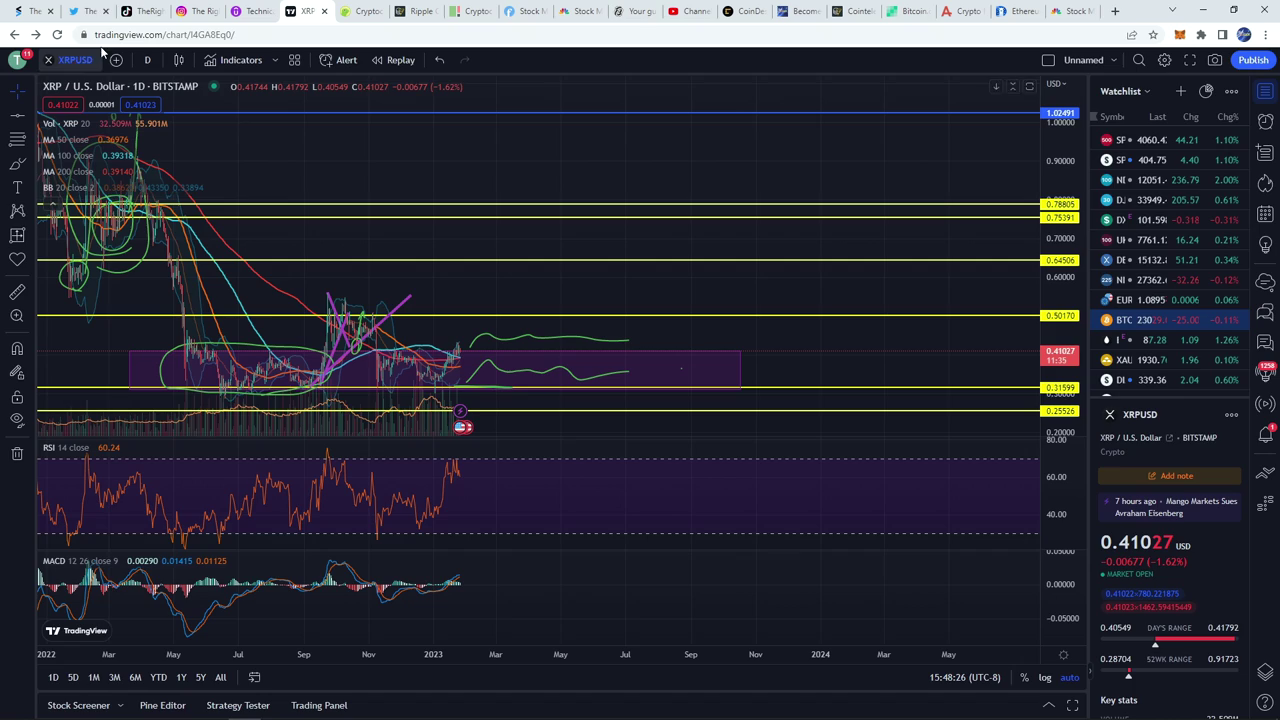
- Look at the channel's Twitter profile and the Ripple lawsuit article, and return to the XRPUSD chart on TradingView
left_click(90, 11)
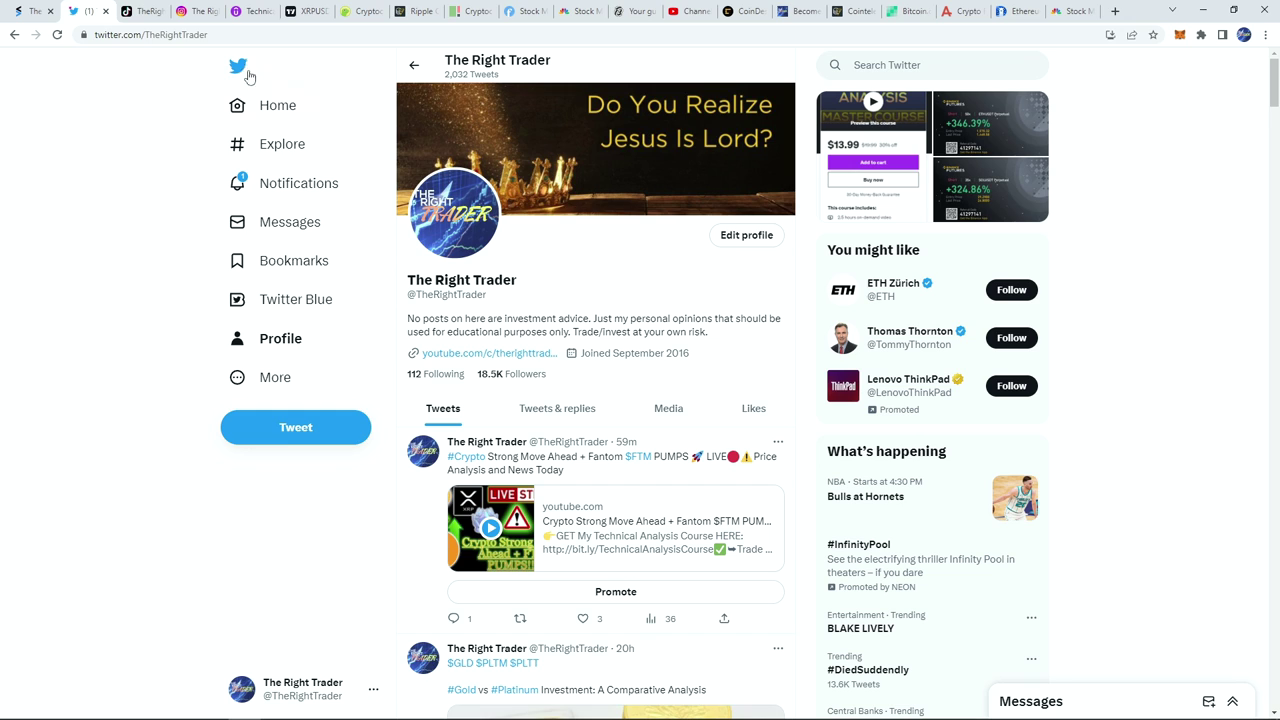
left_click(300, 12)
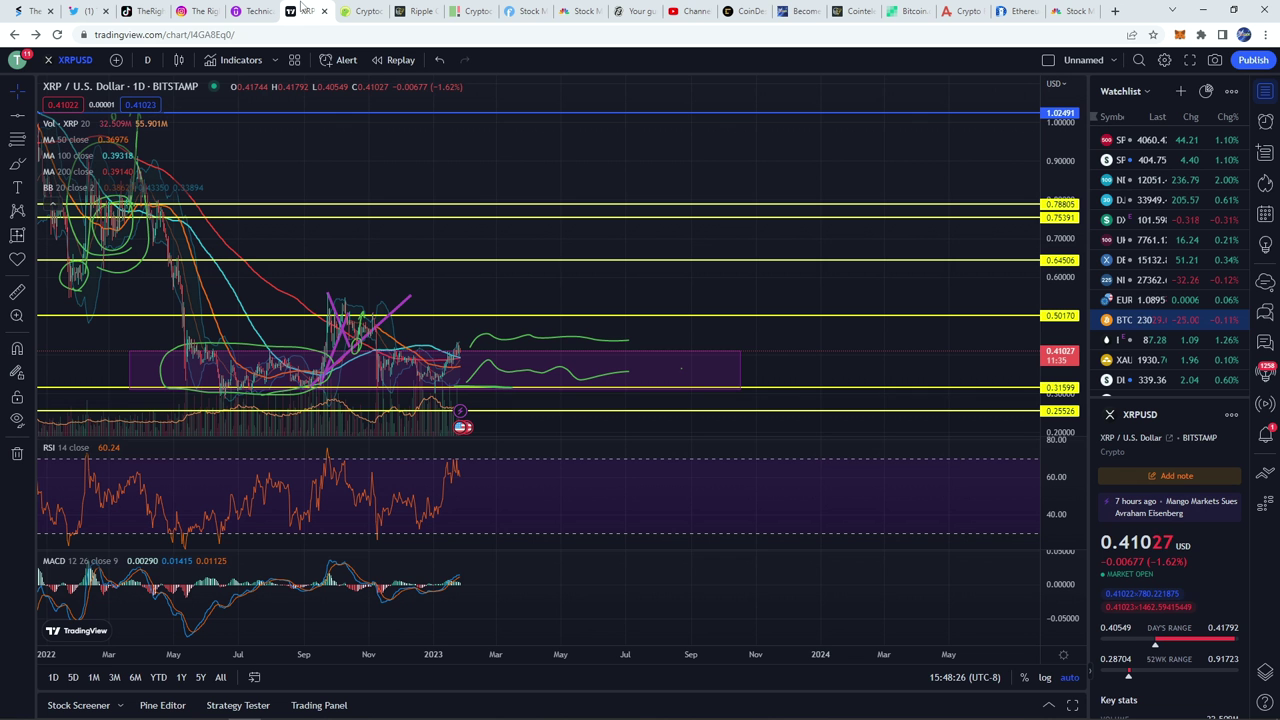
left_click(440, 12)
left_click(298, 10)
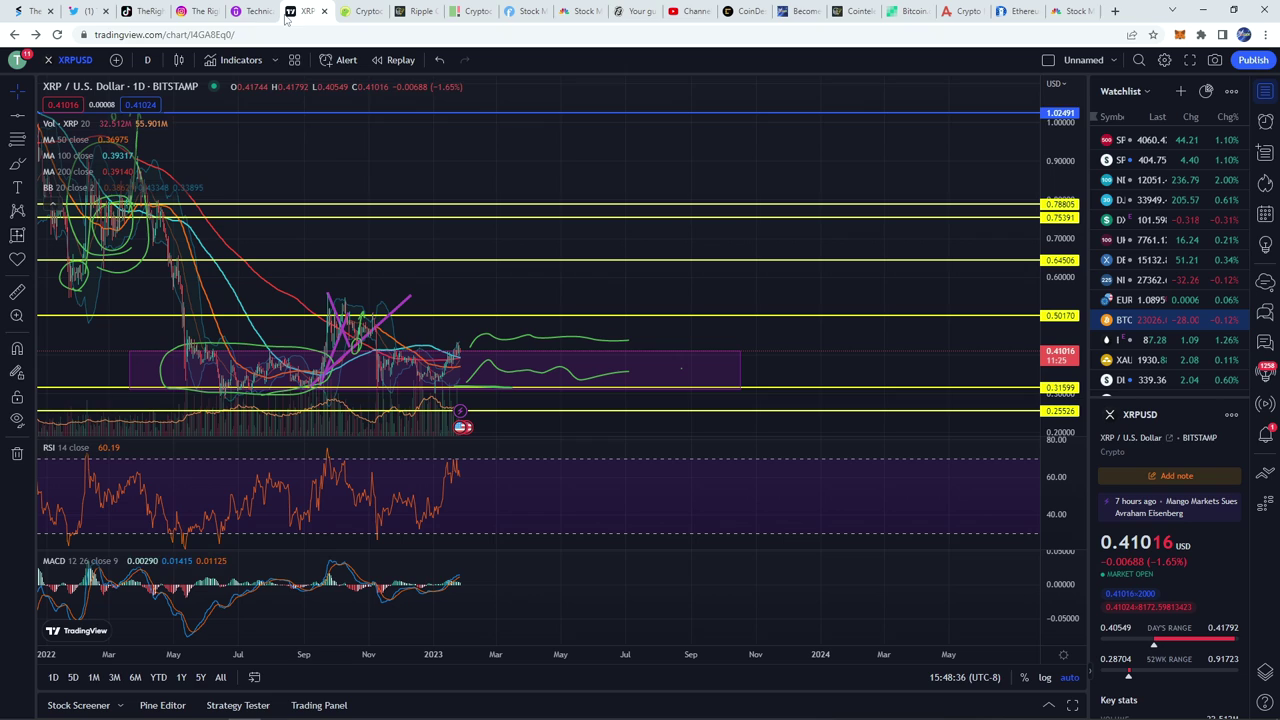